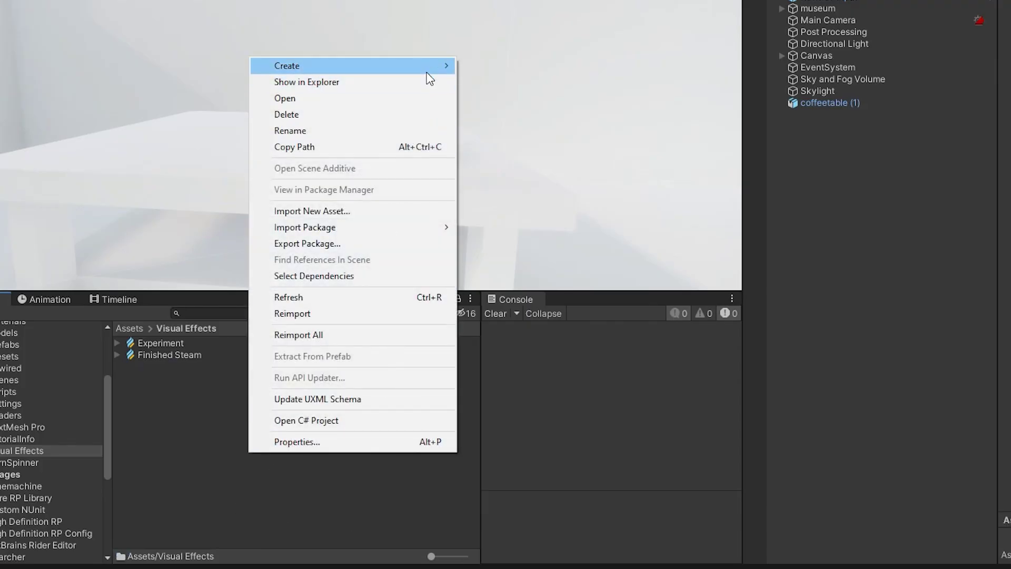
Create a Visual Effect Graph asset named "Small steam" in the Visual Effects folder
mouse_move(429, 68)
mouse_move(550, 232)
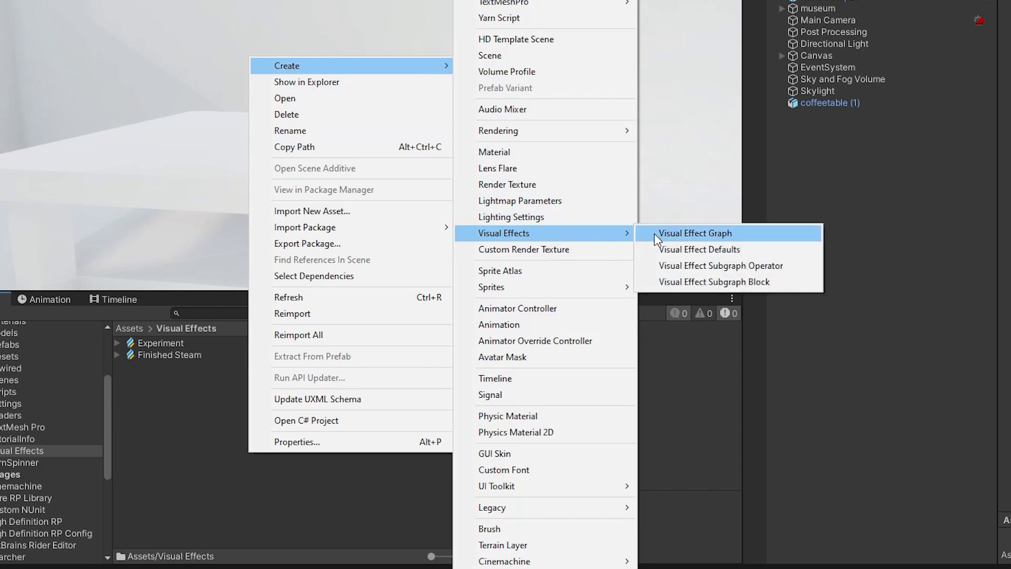
click(653, 233)
text(Small steam)
key(Return)
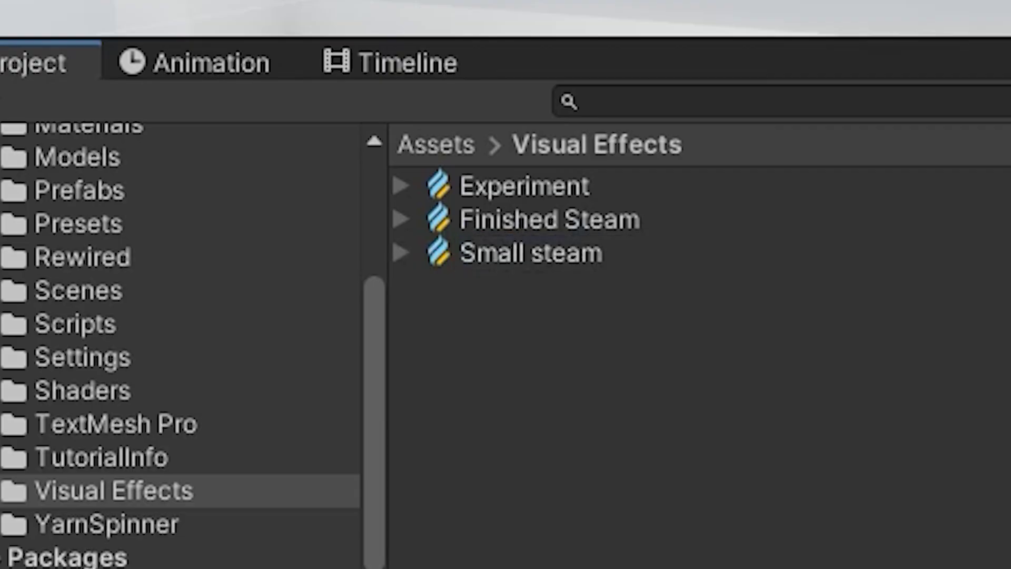
Open the Small steam graph in its own window and delete all of its default particle system nodes
click(512, 263)
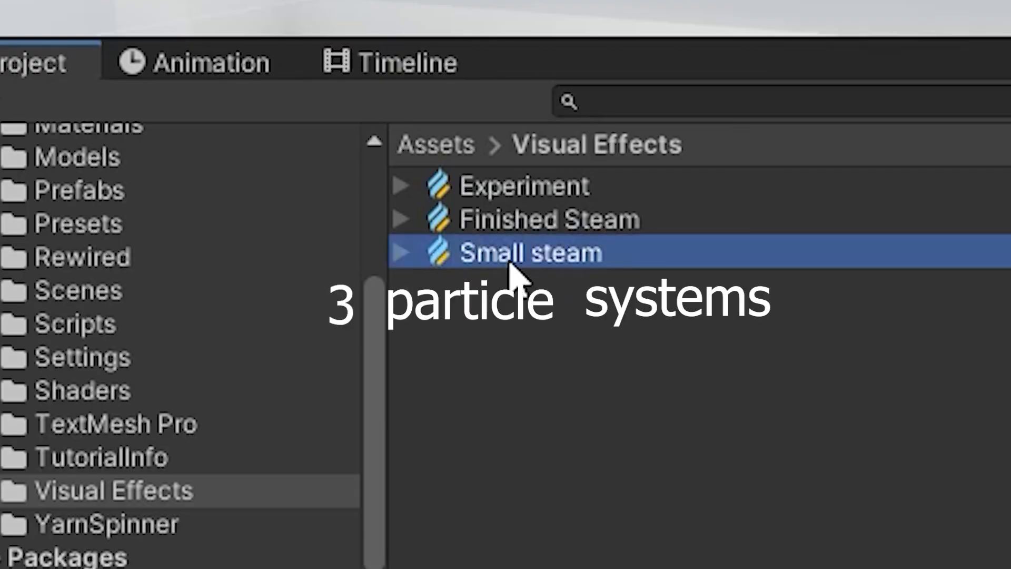
double_click(514, 263)
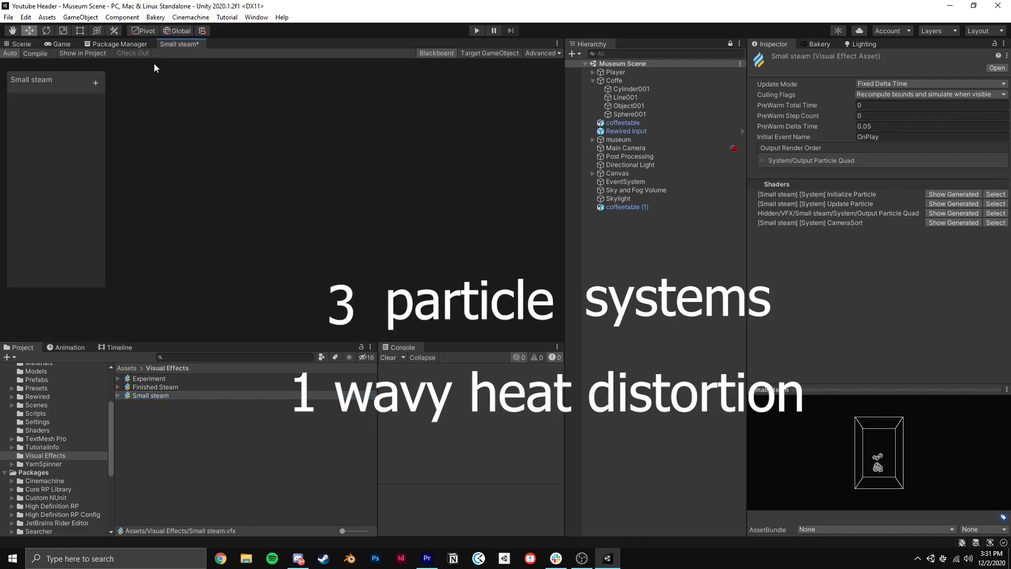
drag(179, 44, 195, 77)
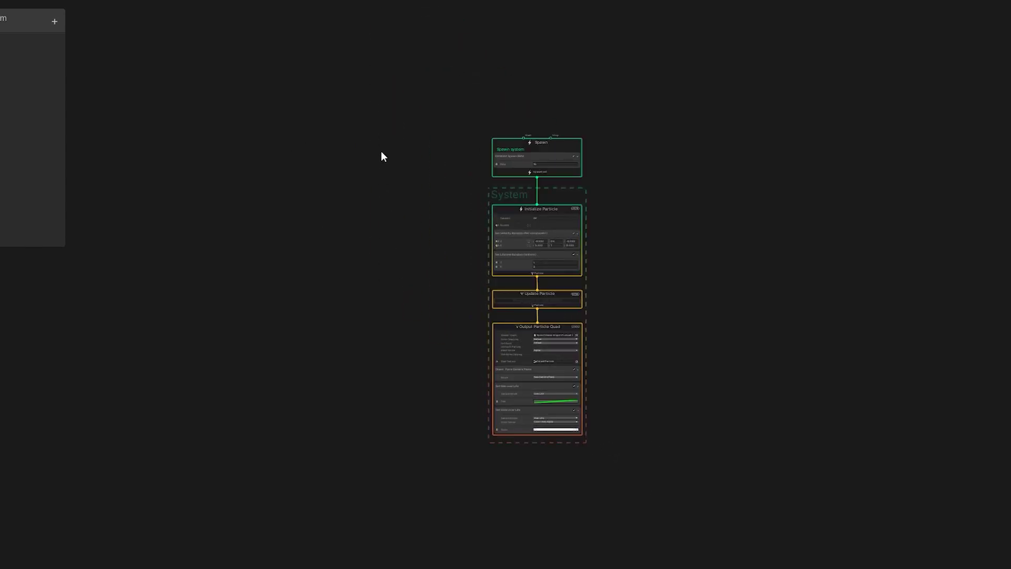
drag(675, 475, 672, 471)
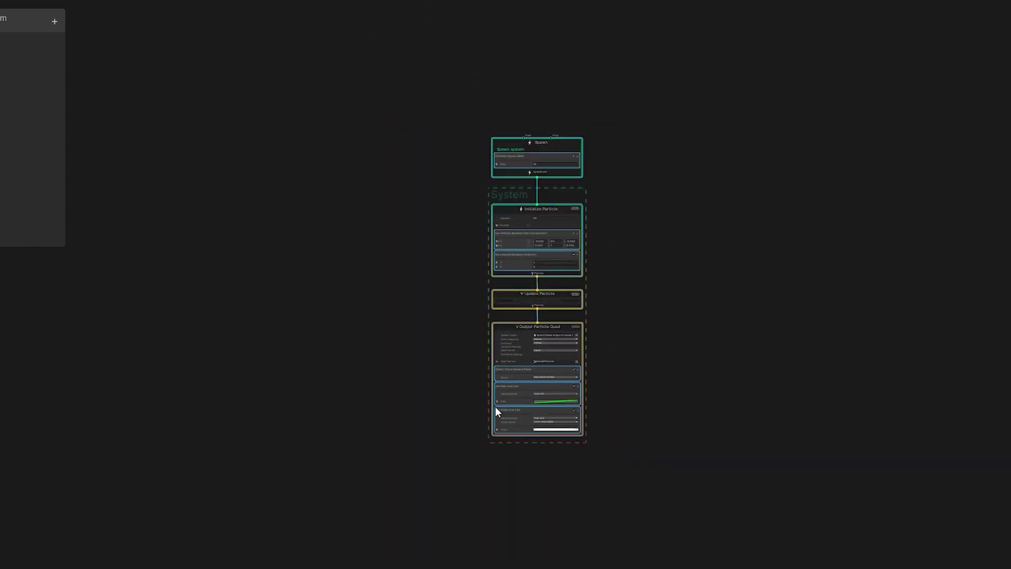
key(Delete)
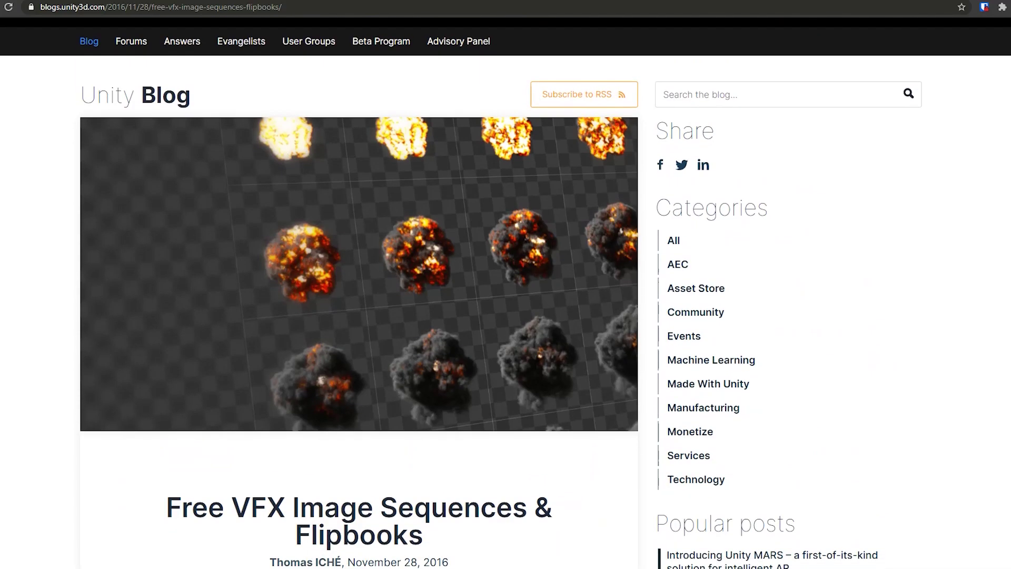
Read through the Unity blog post on free VFX image sequences and flipbooks in the browser
scroll(505, 316, down, 5)
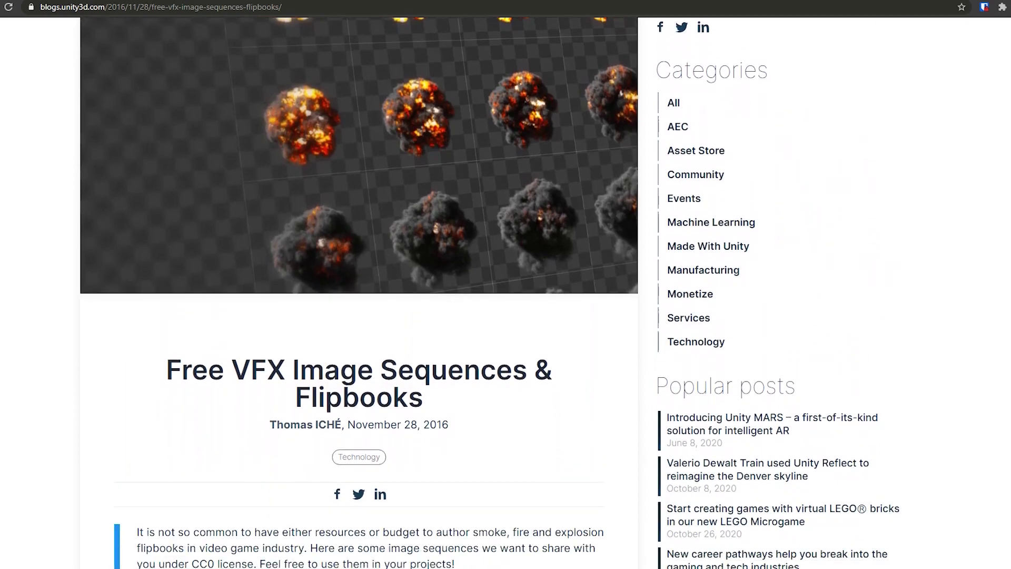
scroll(505, 316, down, 3)
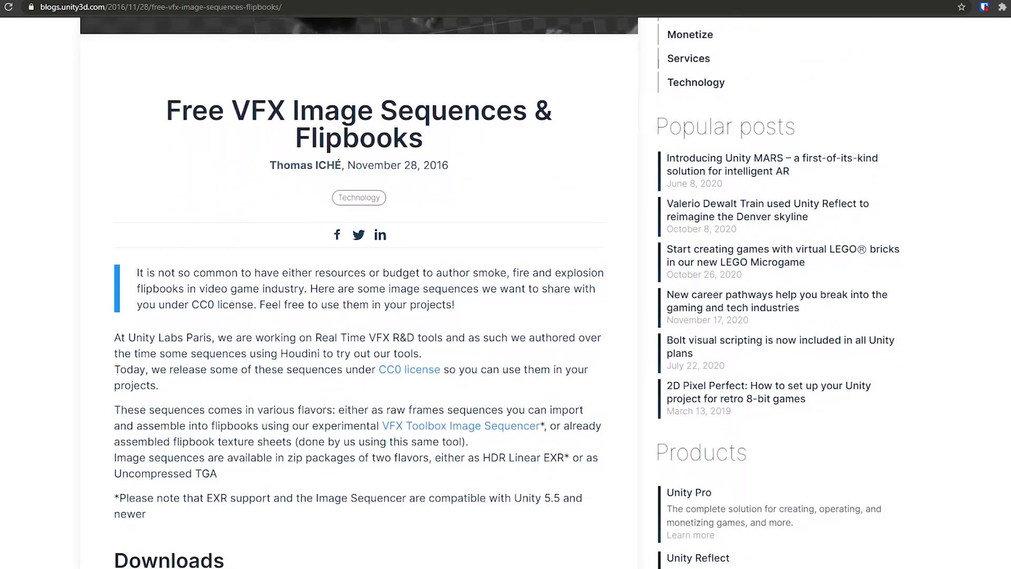
scroll(506, 316, down, 4)
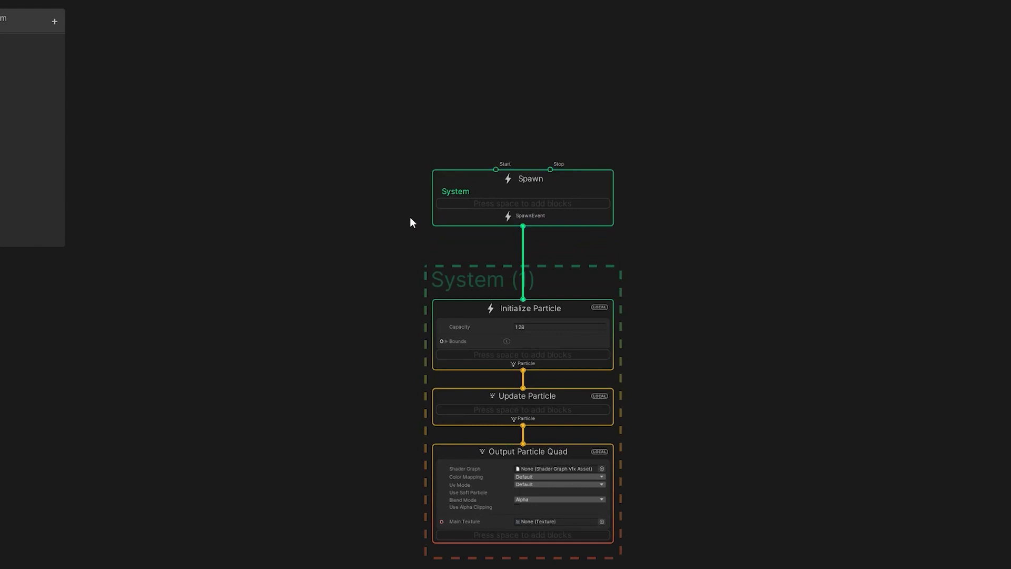
Replace the Output Particle Quad with an Output Particle Distortion Quad connected beneath Update Particle
click(471, 448)
middle_drag(360, 393, 348, 316)
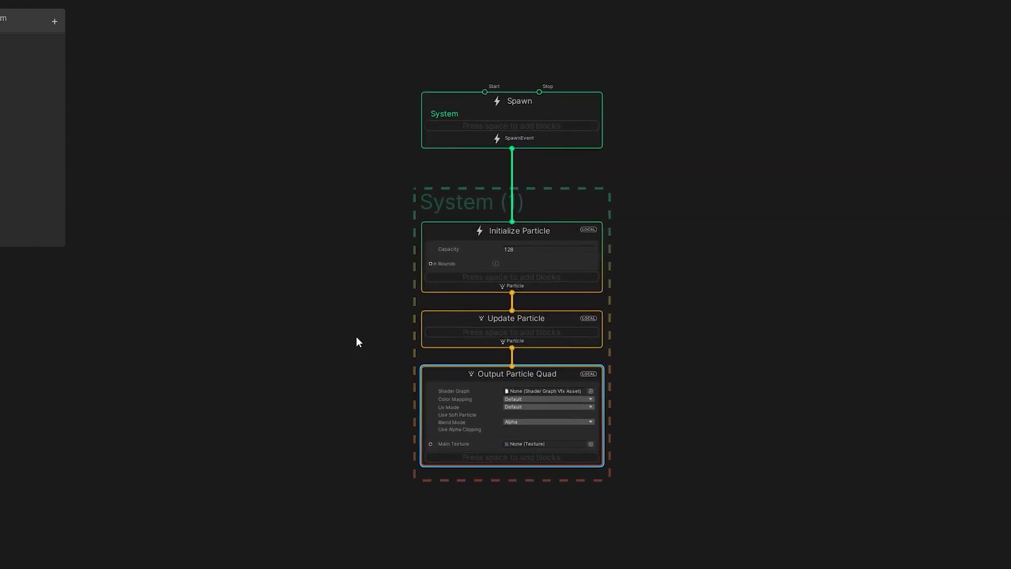
key(Delete)
key(space)
text(output par)
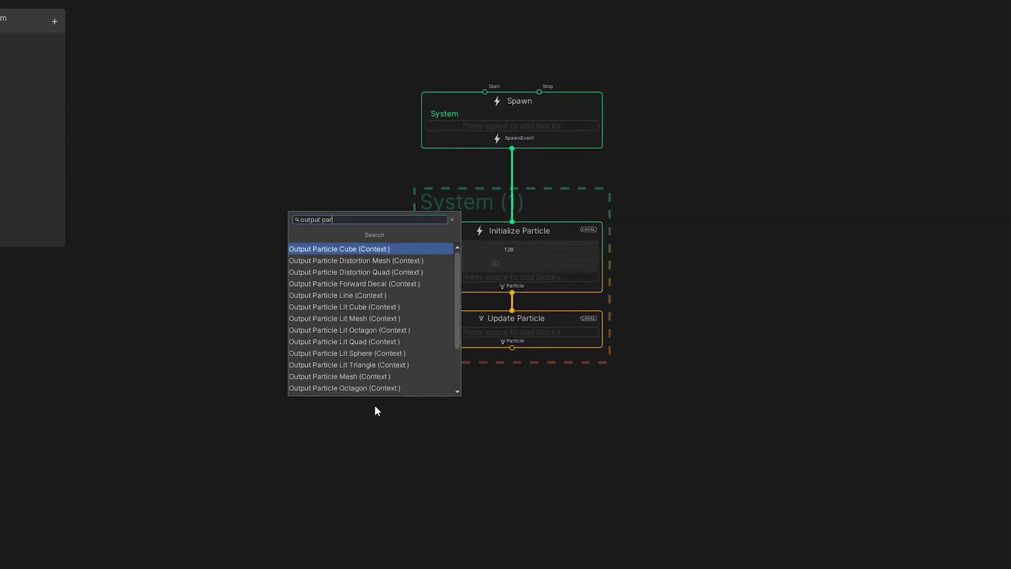
text(ticle di)
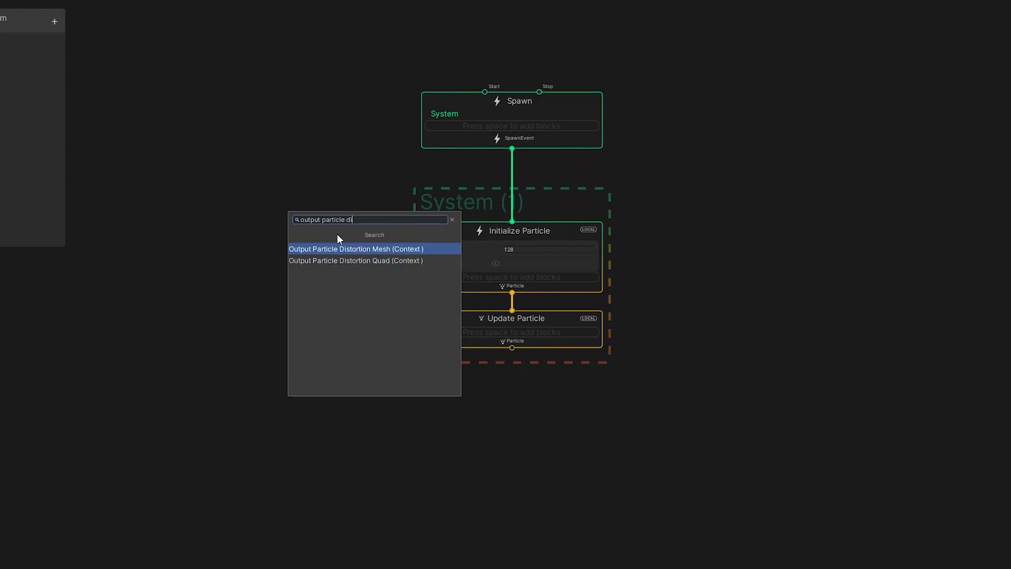
click(362, 260)
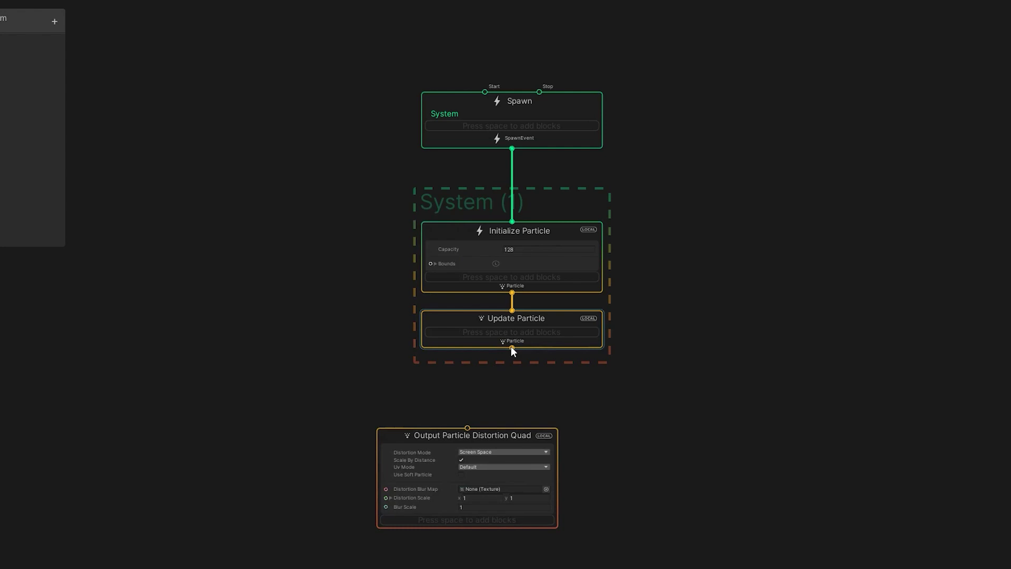
drag(512, 348, 459, 414)
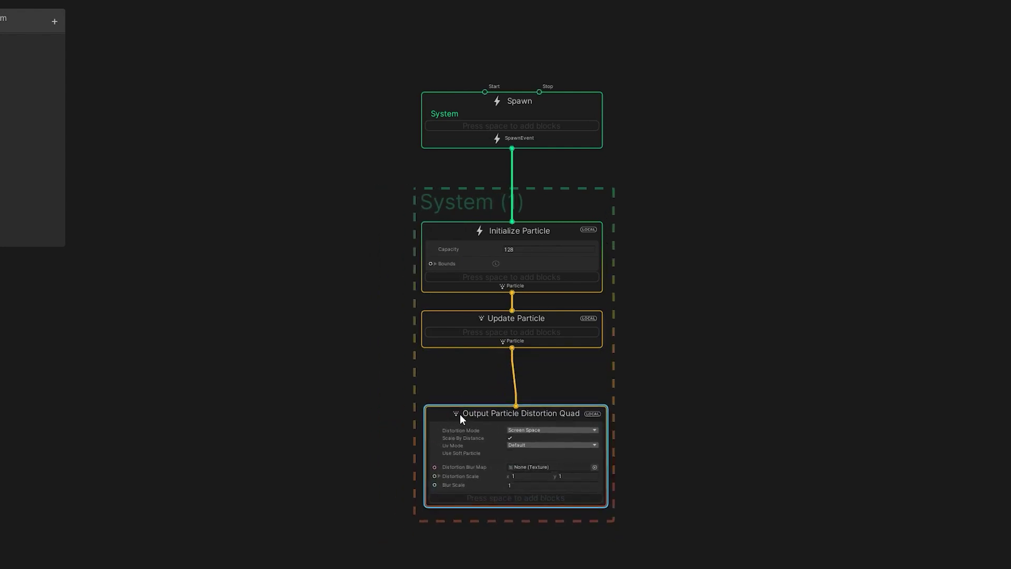
Add a Constant Spawn Rate block to the Spawn context with a rate of 4
click(511, 125)
key(space)
text(constant)
key(Return)
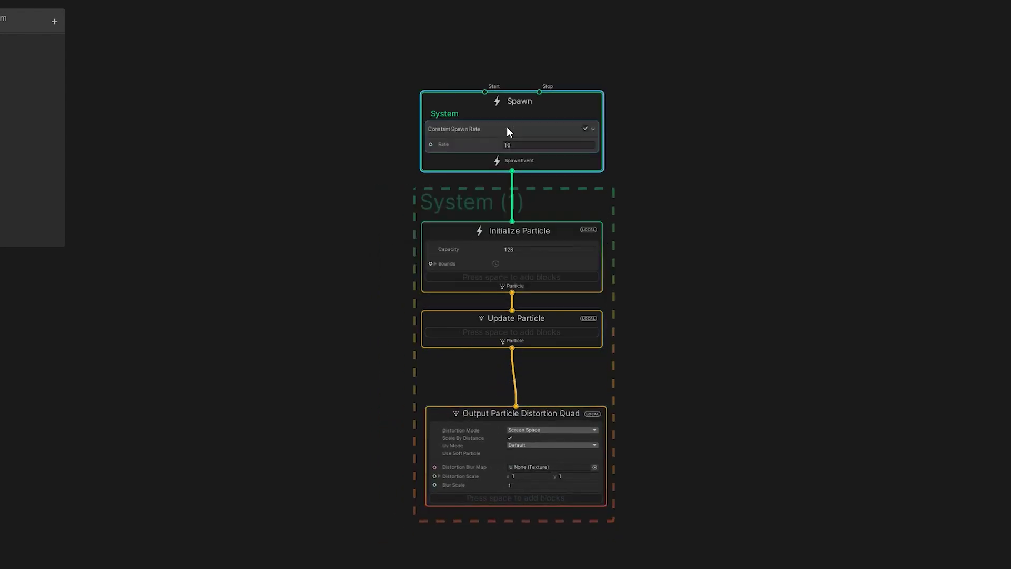
click(532, 144)
text(4)
click(328, 250)
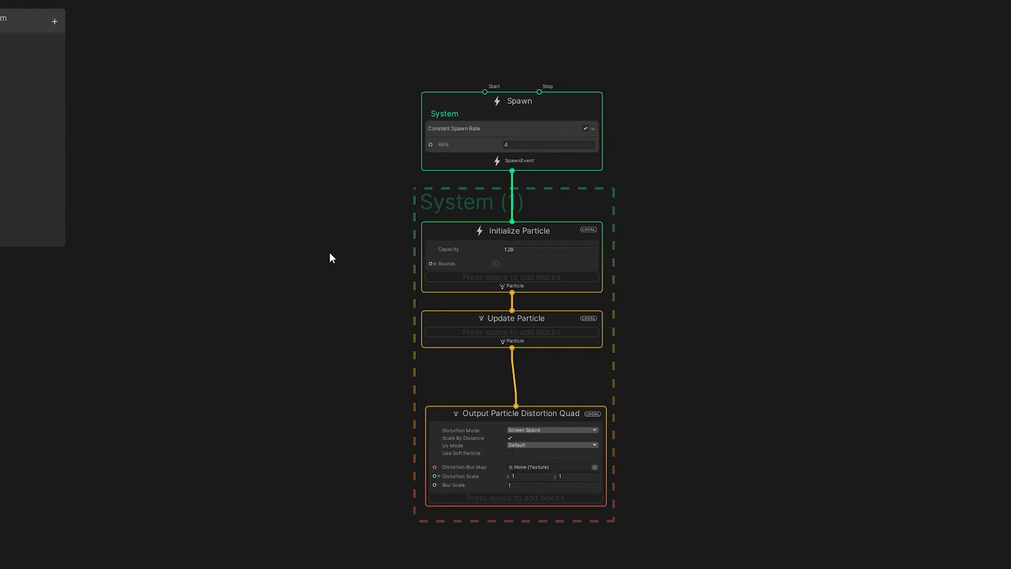
Set the Initialize Particle capacity to 32 and add a Set Position block to that context
click(518, 250)
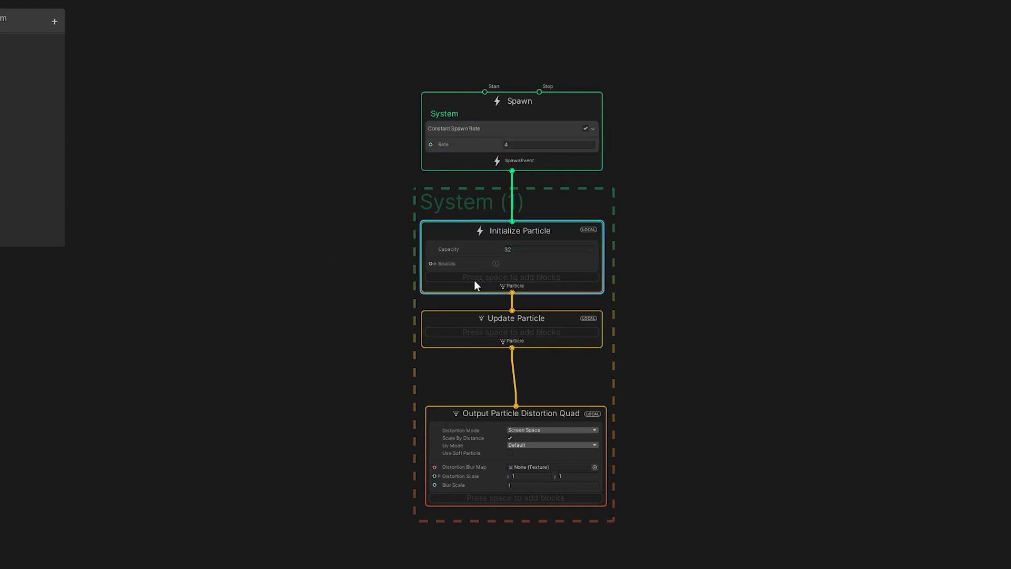
key(space)
text(set posi)
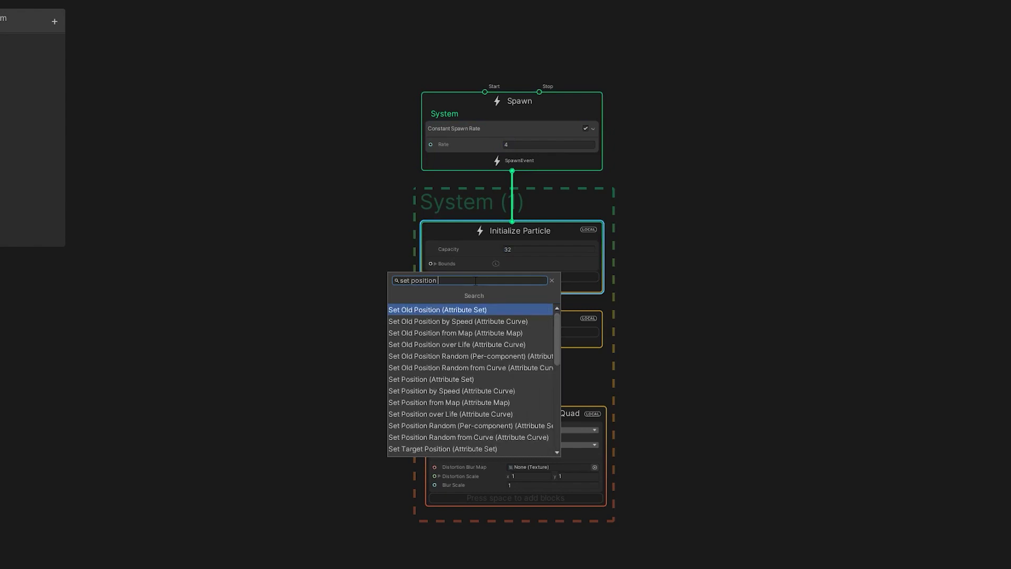
text(tion)
click(448, 379)
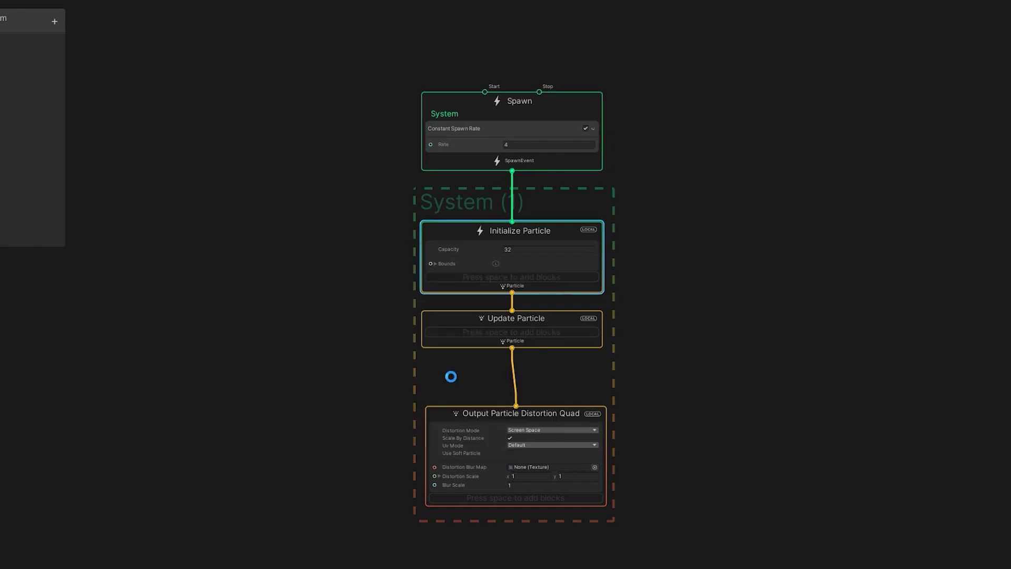
scroll(460, 351, up, 1)
click(466, 364)
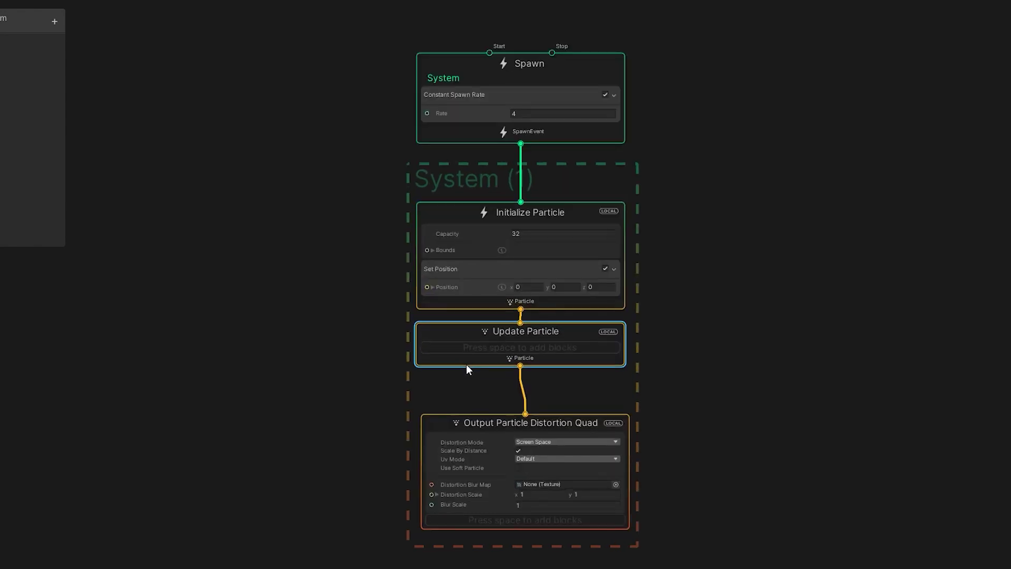
Add a Set Lifetime Random (Uniform) block to Initialize Particle with A 1 and B 2
click(463, 309)
key(space)
text(set lifetime random)
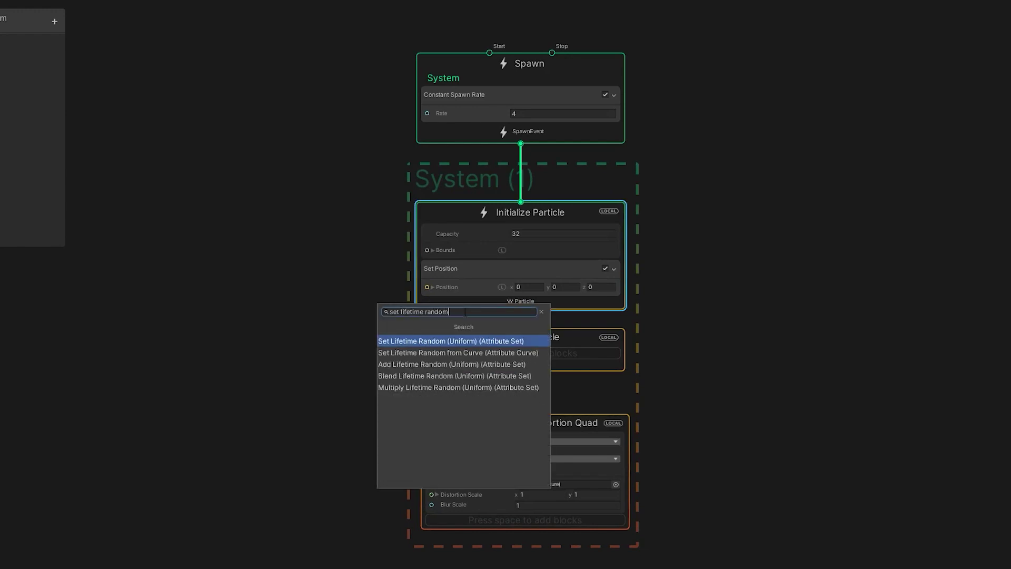
key(Return)
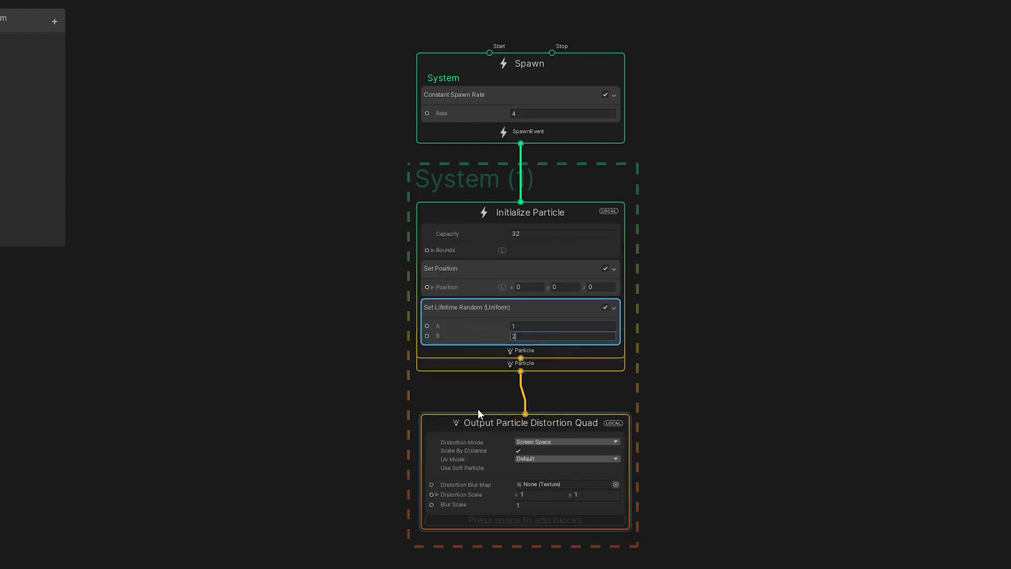
Space the Initialize, Update and Output contexts apart vertically so they do not overlap
scroll(469, 418, down, 5)
drag(461, 422, 462, 473)
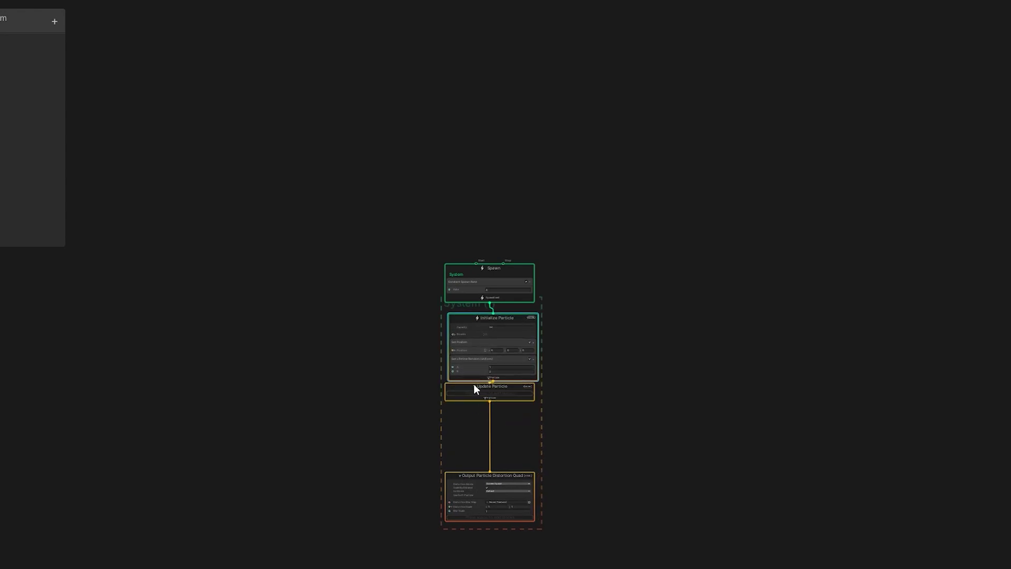
drag(465, 402, 465, 438)
click(468, 386)
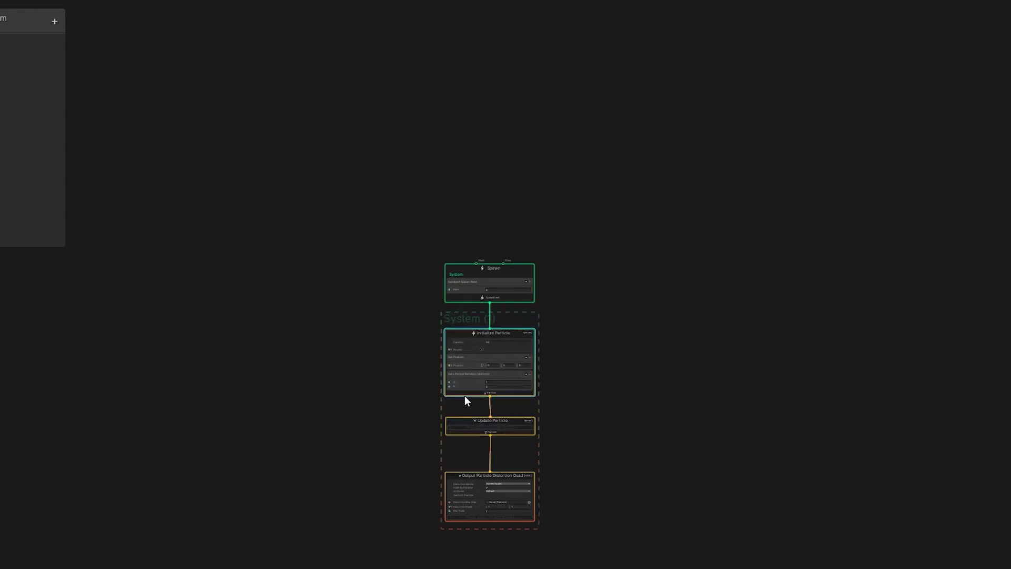
Add a Set Angle Random (Per-component) block to Initialize Particle, limited to the Z channel, with B set to 360
scroll(465, 396, up, 5)
key(space)
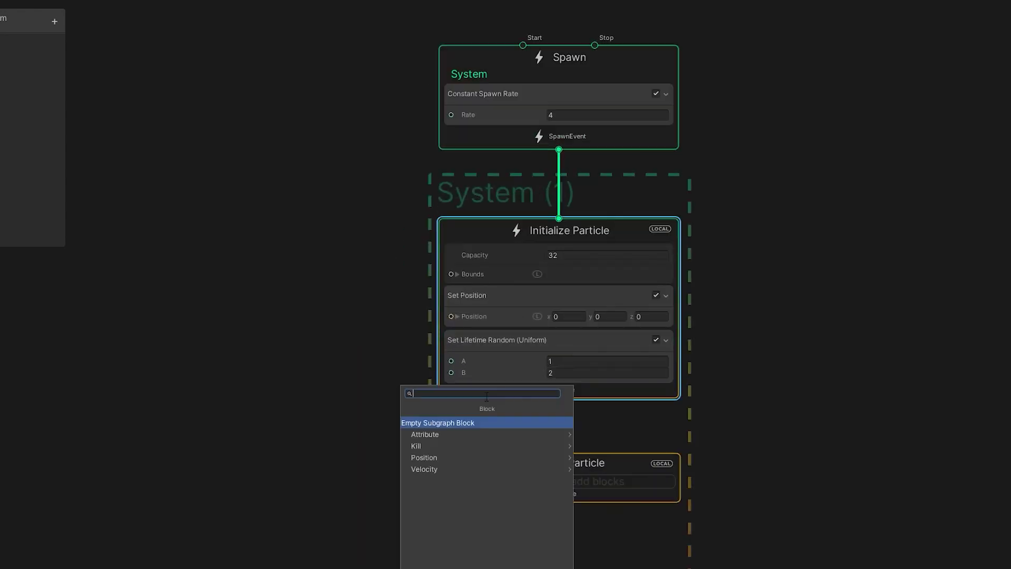
text(set angle random)
key(Return)
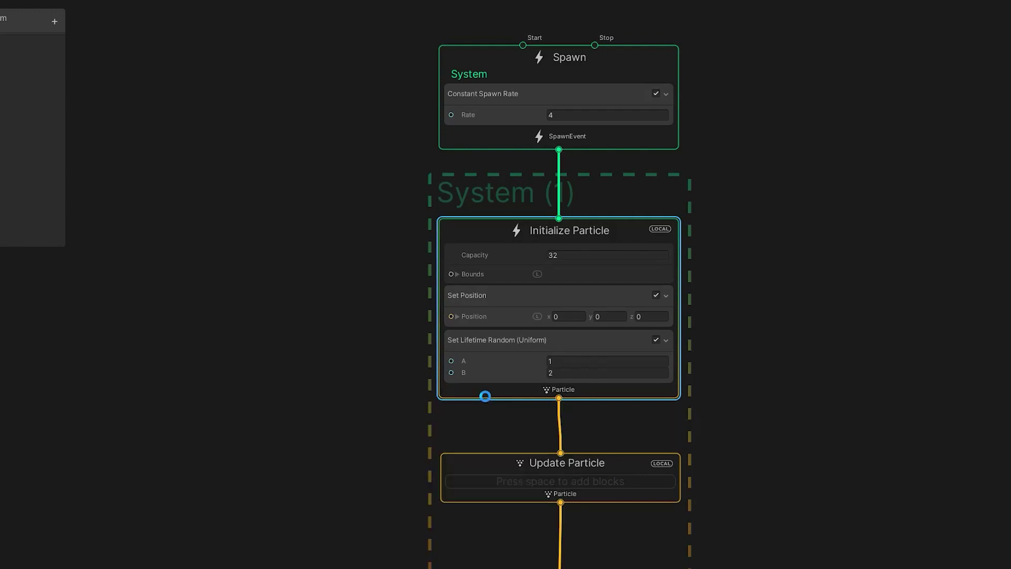
click(558, 416)
click(573, 455)
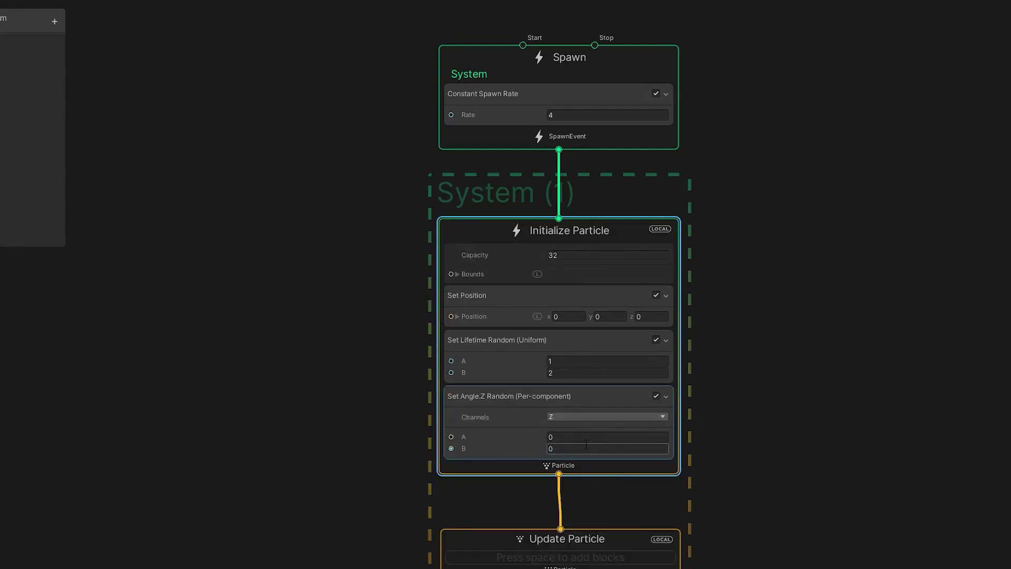
click(579, 448)
text(3)
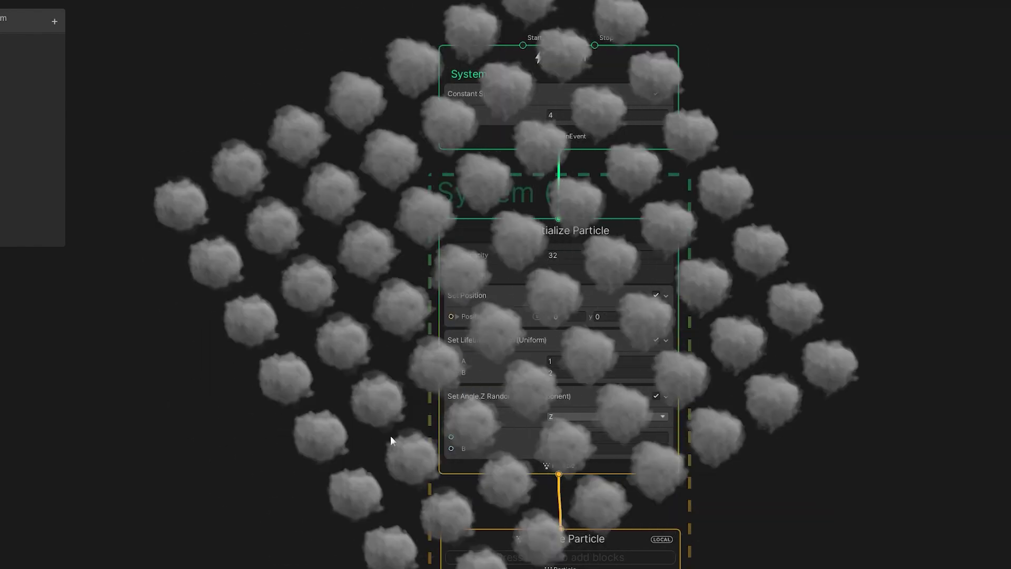
click(390, 435)
Add a Flipbook Player block to Update Particle with a constant frame rate of 1
middle_drag(379, 371, 356, 333)
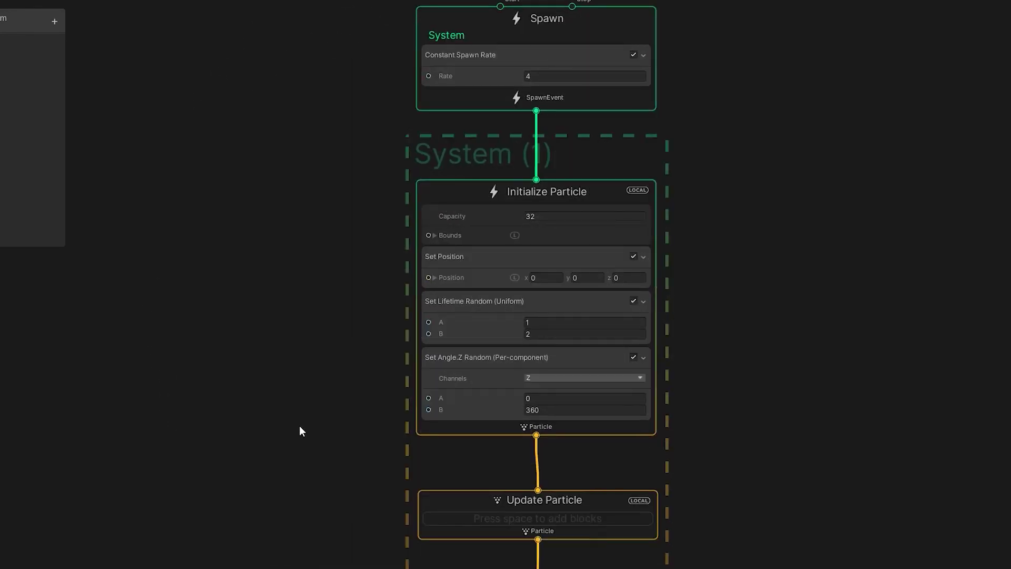
middle_drag(381, 504, 361, 280)
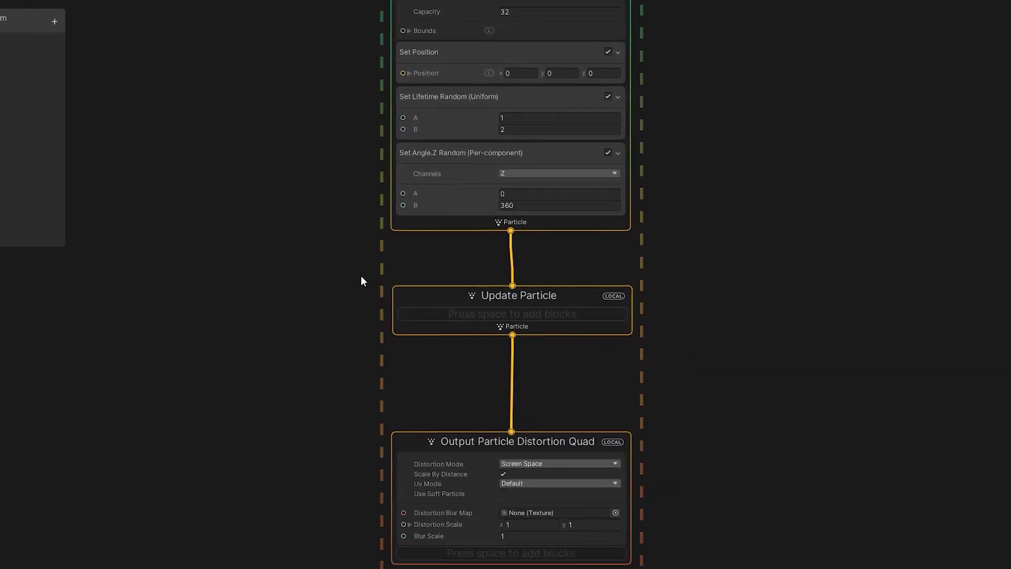
click(492, 313)
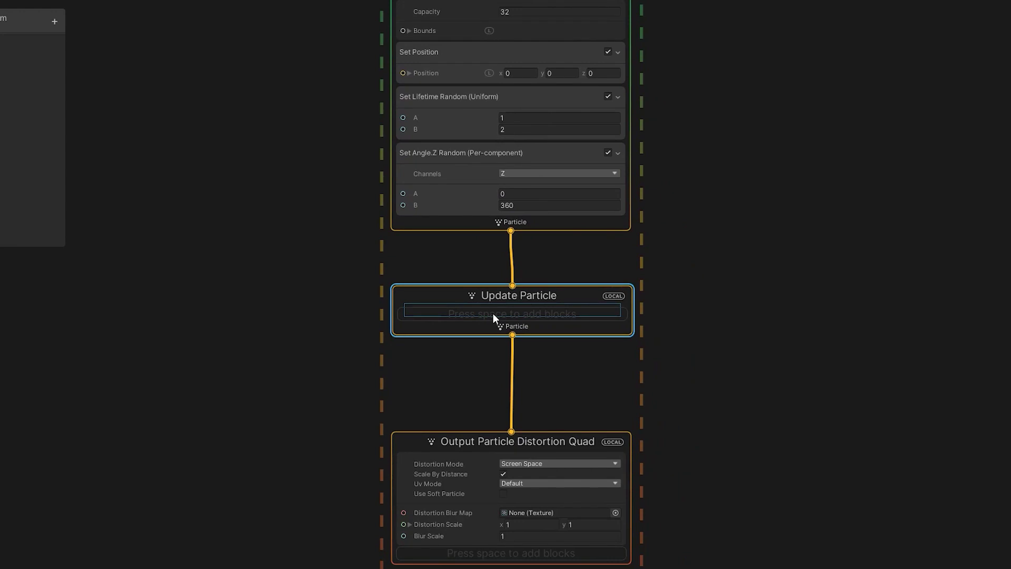
key(space)
text(flipbook)
key(Return)
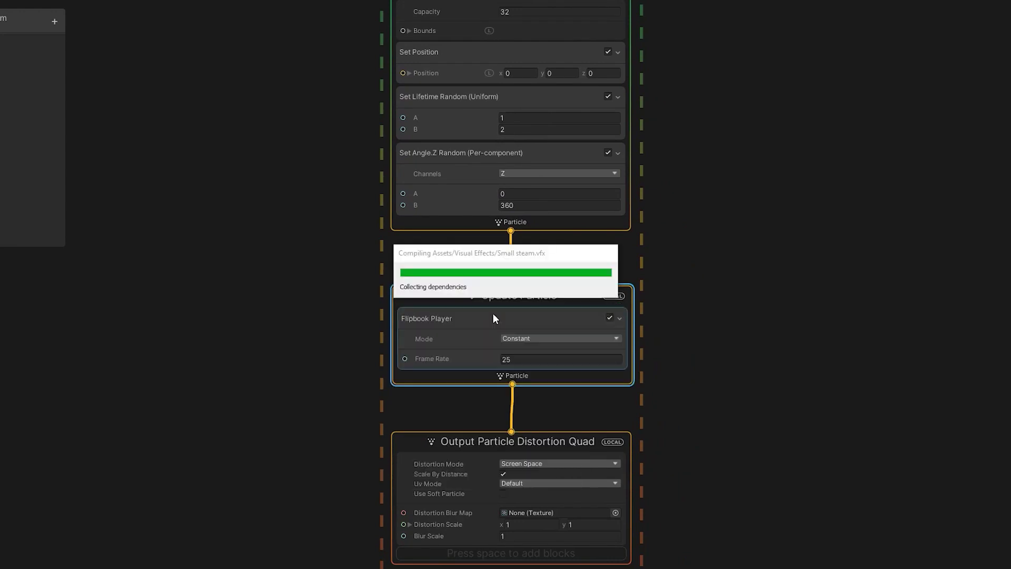
click(523, 358)
text(1)
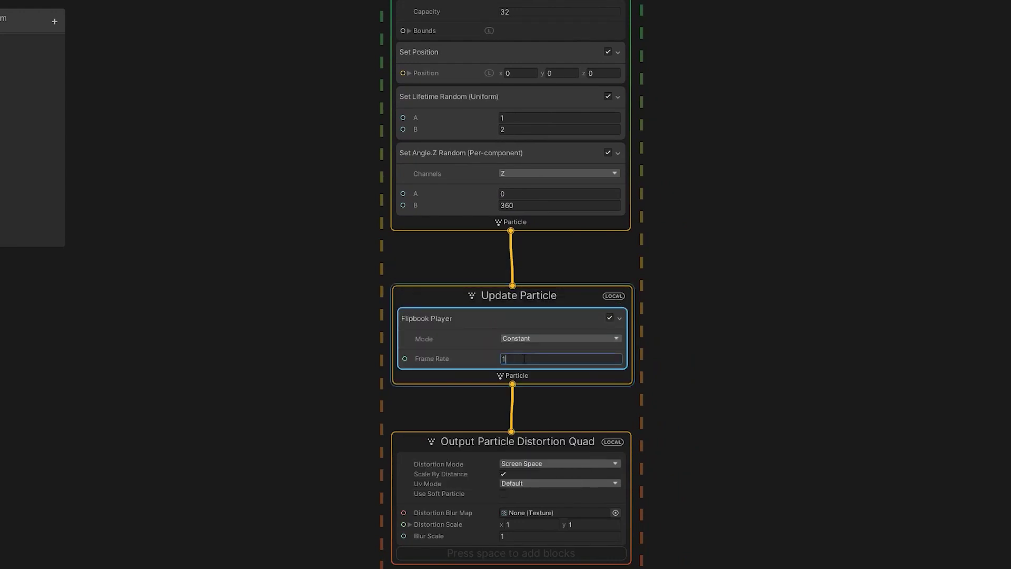
click(326, 320)
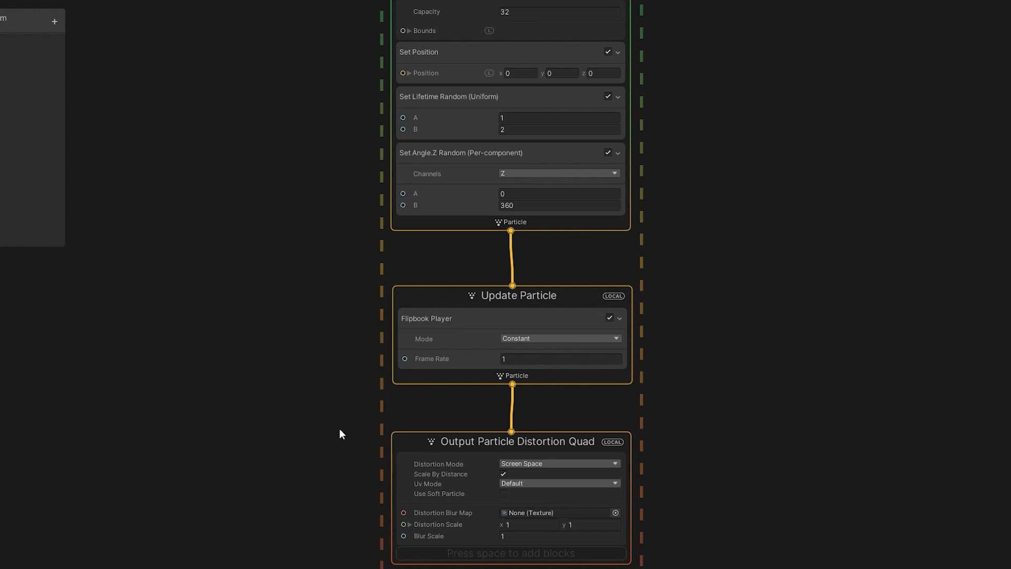
Add a Force block to Update Particle with its force set to X 0, Y 1, Z 0
middle_drag(340, 429, 328, 406)
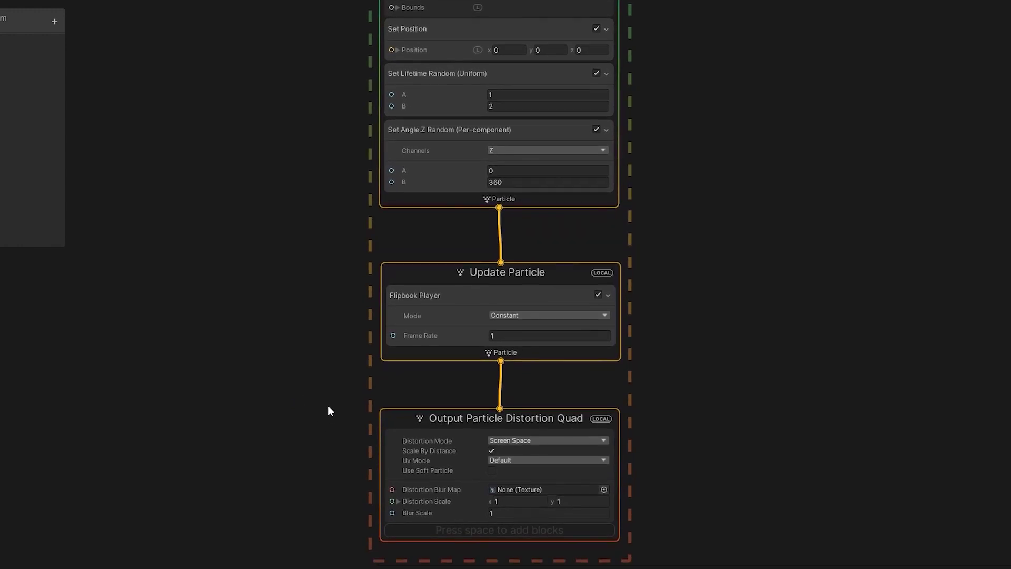
click(405, 353)
key(space)
text(force)
key(Return)
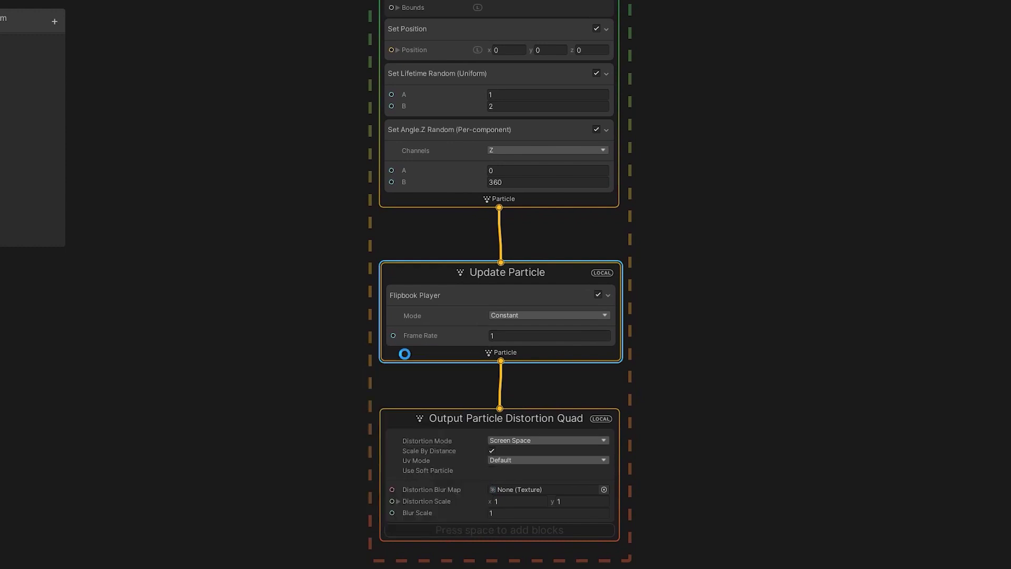
click(442, 387)
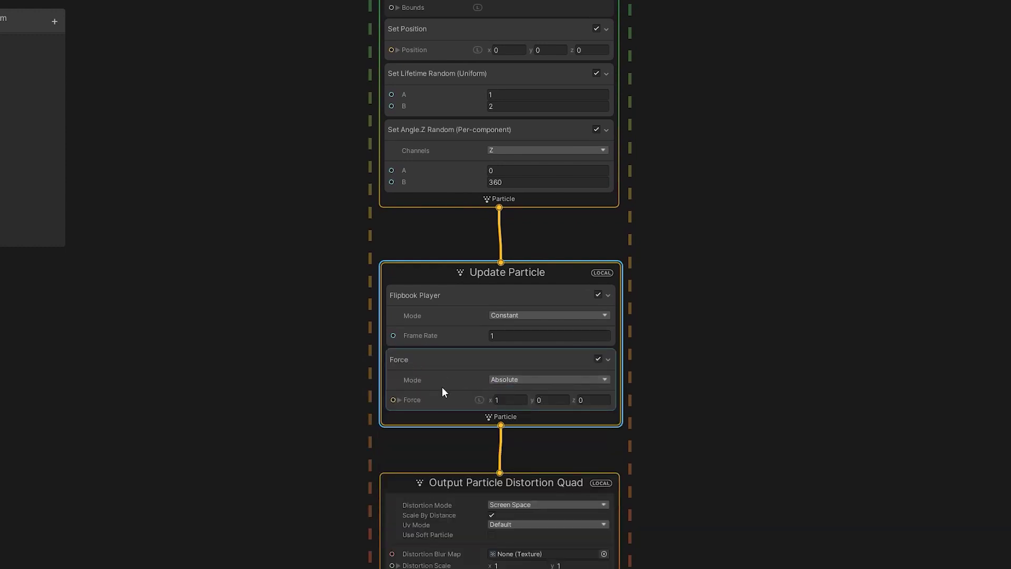
click(510, 400)
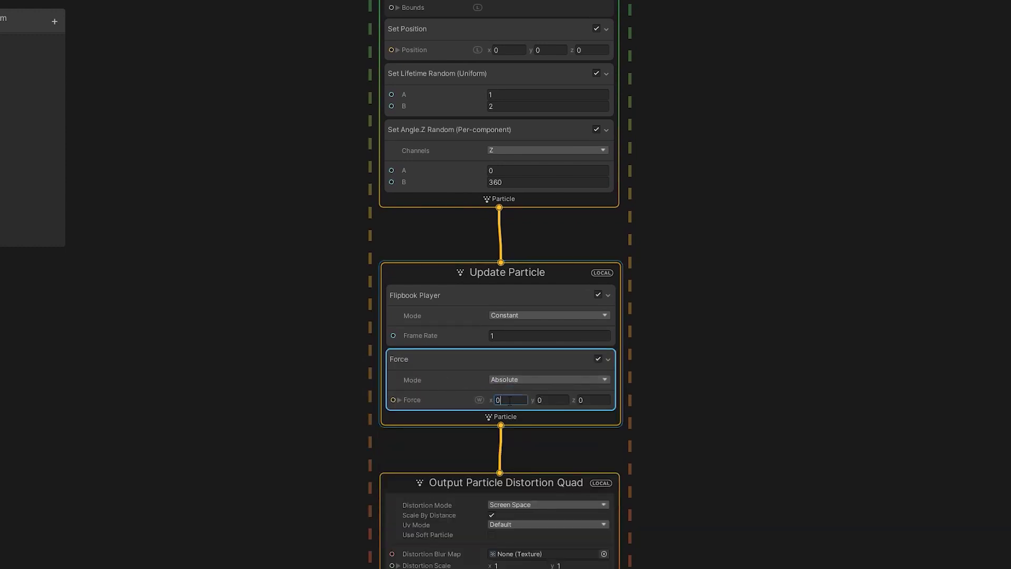
text(1)
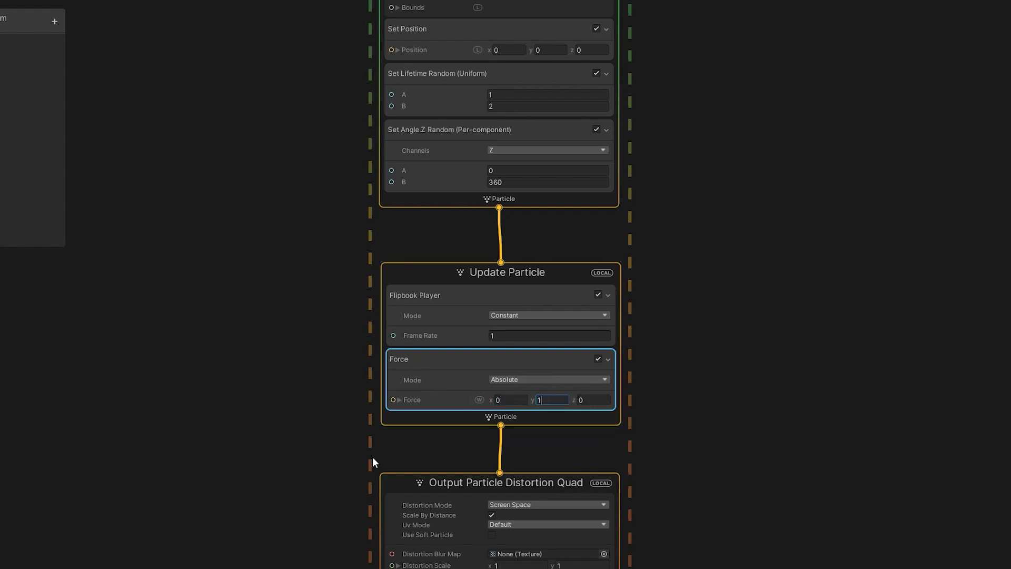
click(421, 454)
Switch the Force block's mode to Relative
middle_drag(348, 414, 338, 379)
click(536, 344)
click(521, 363)
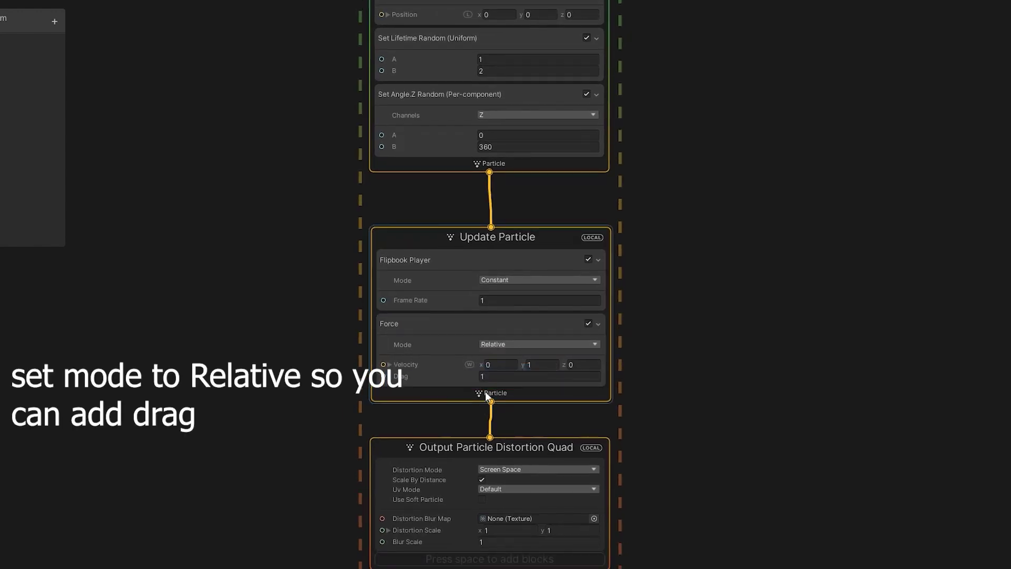
Set the distortion output's UV mode to Flipbook Blend with a flip book size of 8 by 8
middle_drag(286, 355, 312, 234)
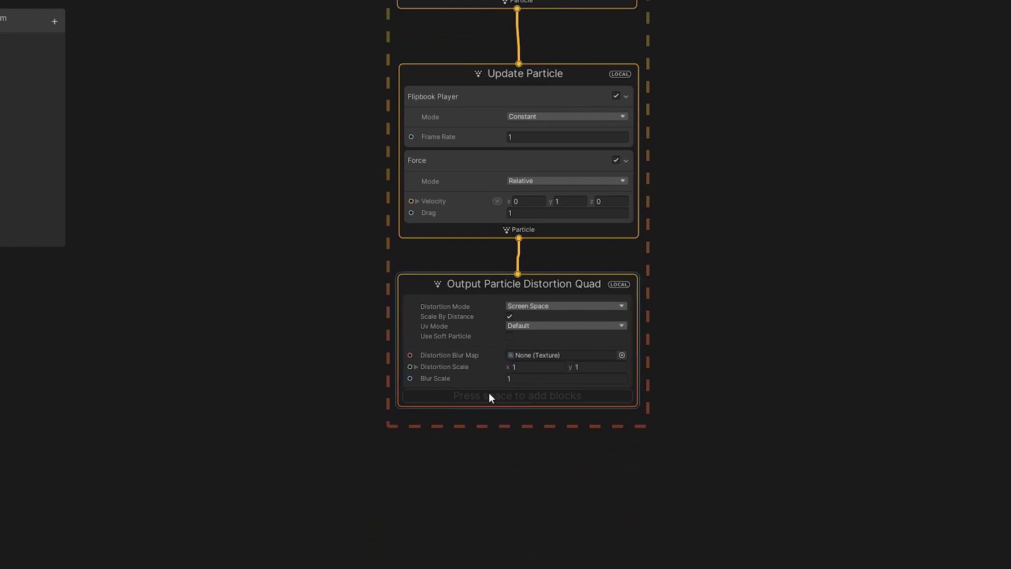
click(535, 326)
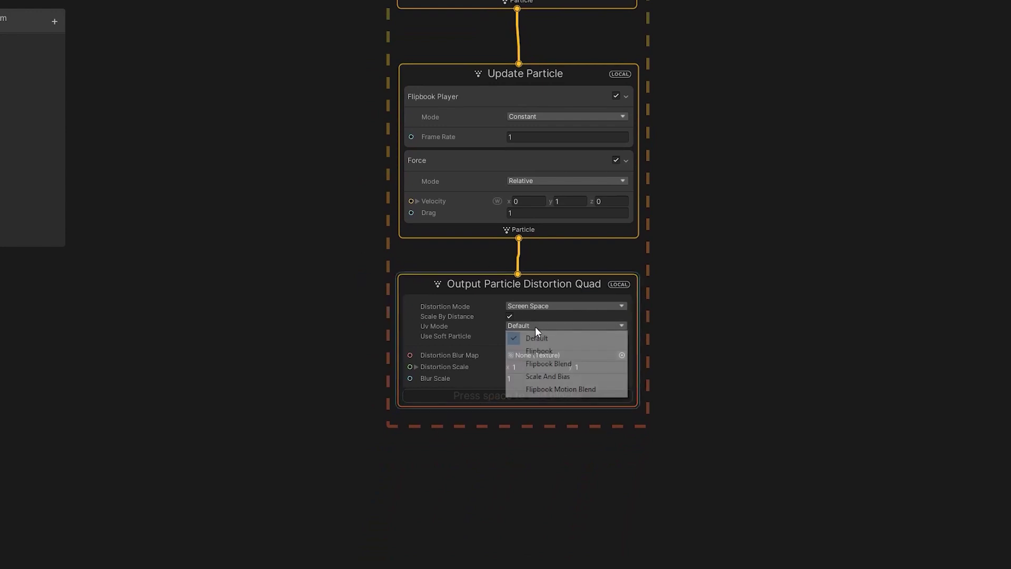
click(537, 363)
click(524, 356)
text(8)
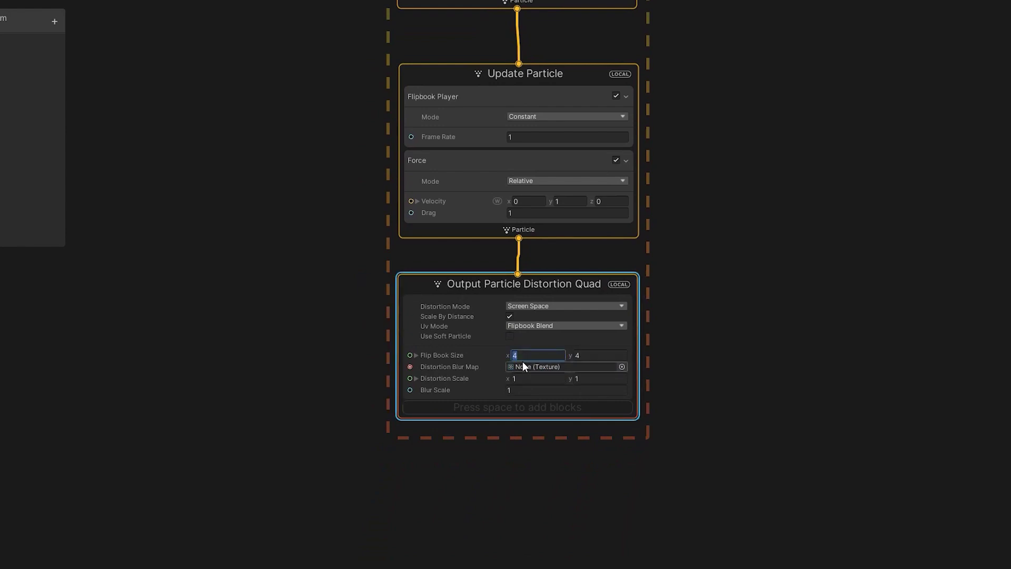
key(Tab)
text(8)
Assign the WispySmoke03c_8x8_distortion texture as the Distortion Blur Map
click(622, 367)
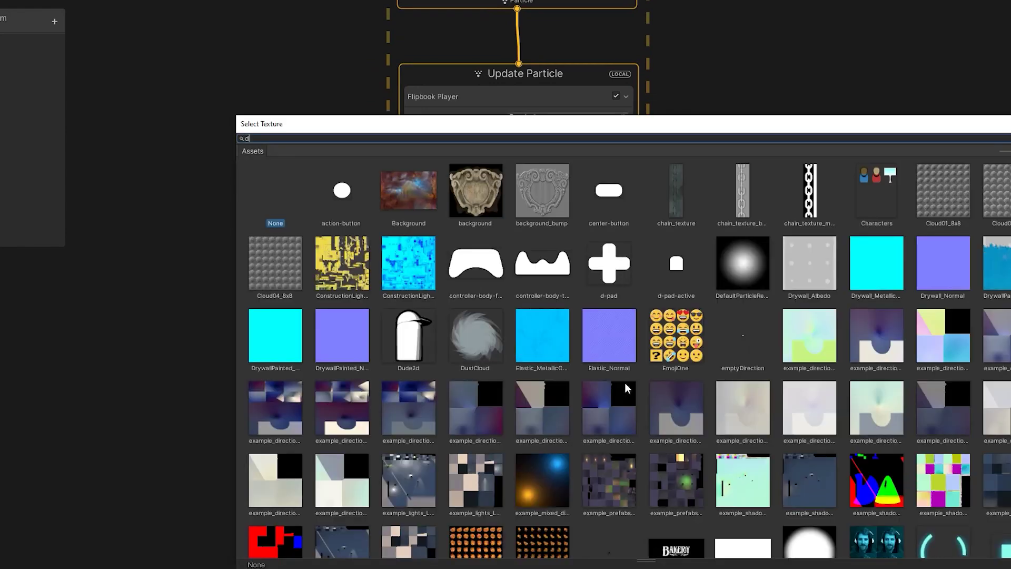
text(distor)
click(336, 198)
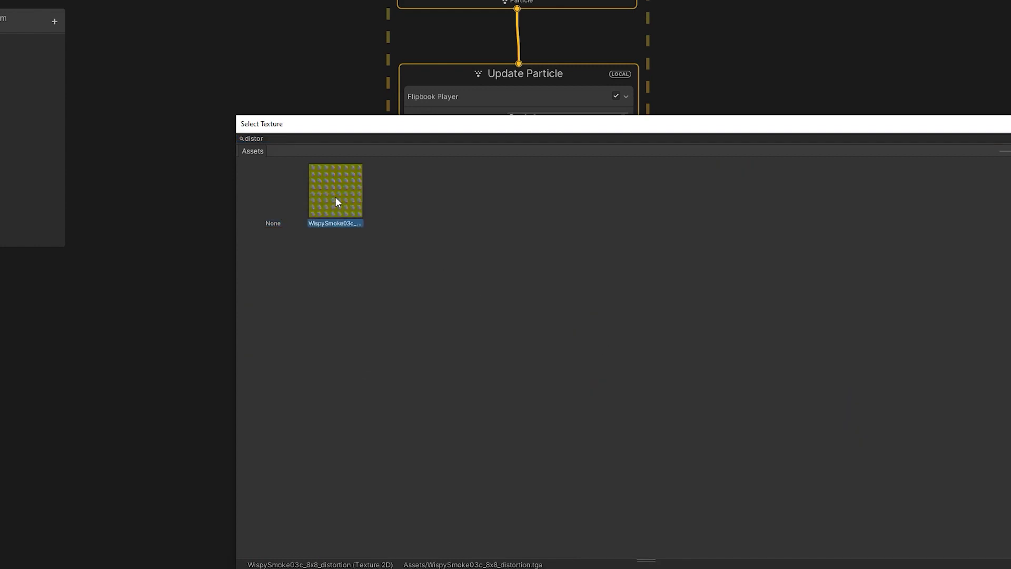
double_click(332, 182)
Add a Set Alpha over Life block to Output Particle Distortion Quad
key(space)
text(set alpha over)
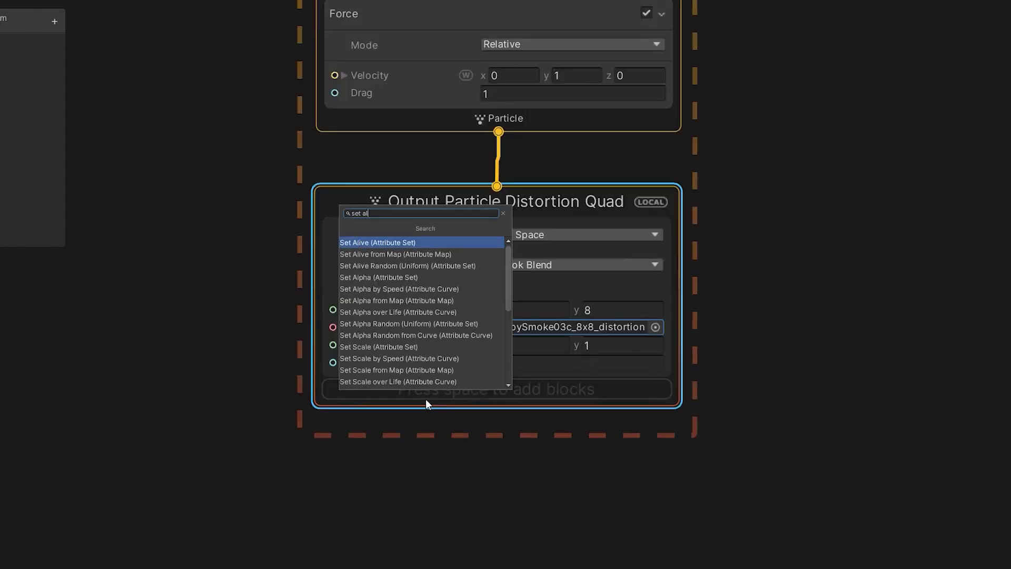
key(Return)
middle_drag(234, 468, 238, 394)
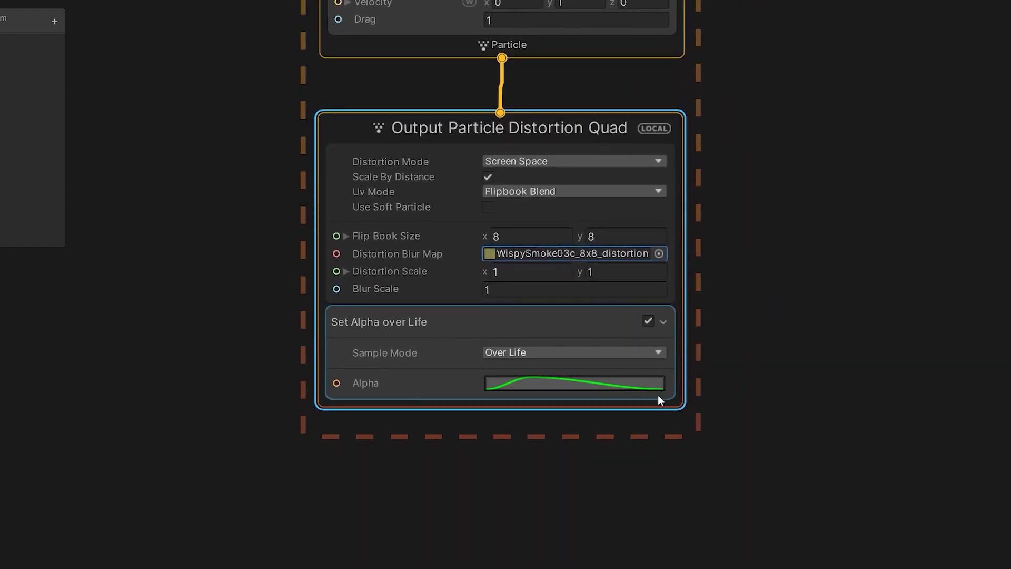
Add a Set Size over Life block to Output Particle Distortion Quad
click(595, 494)
middle_drag(570, 516, 548, 453)
scroll(548, 453, down, 1)
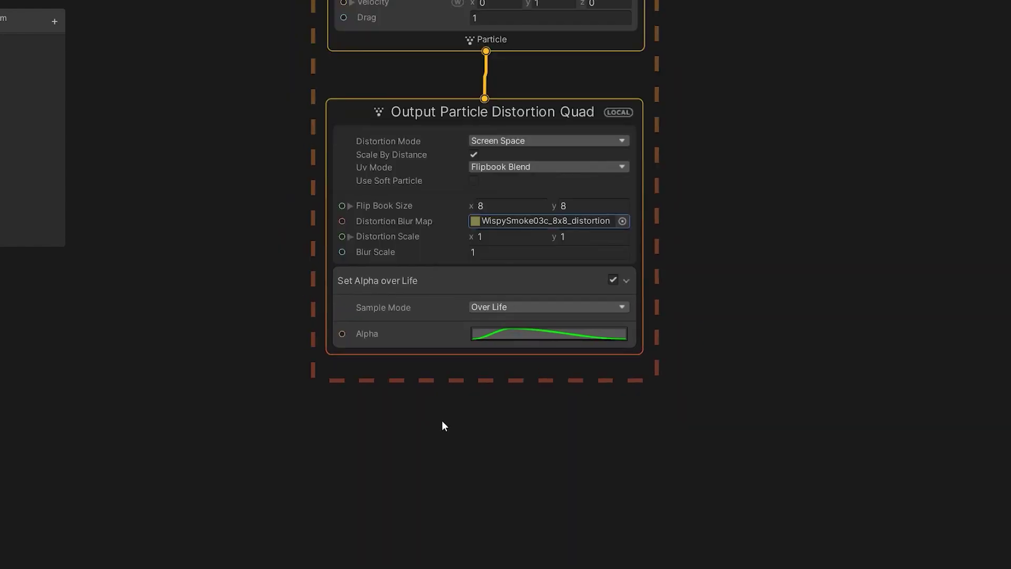
key(space)
text(set size over life)
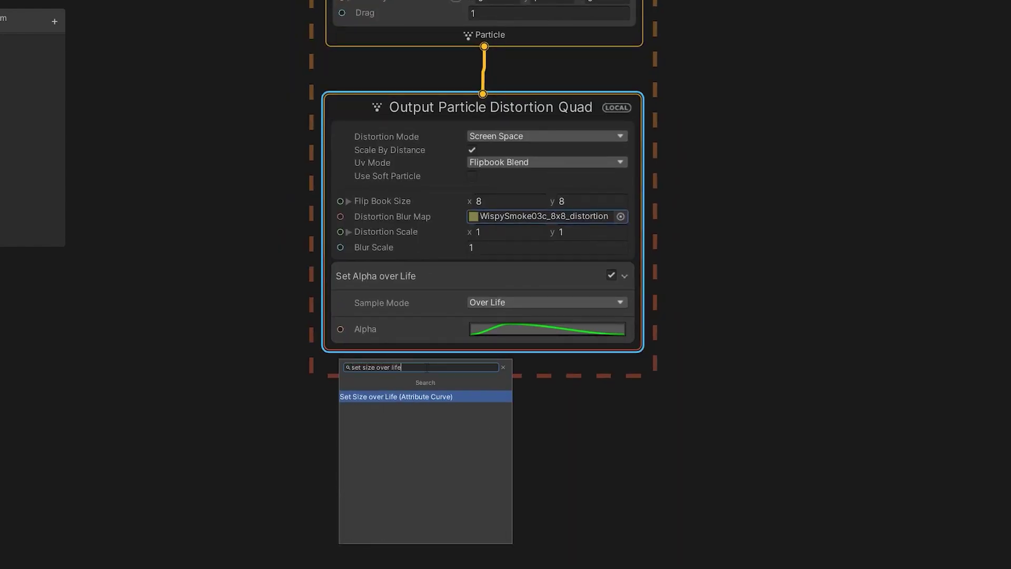
key(Return)
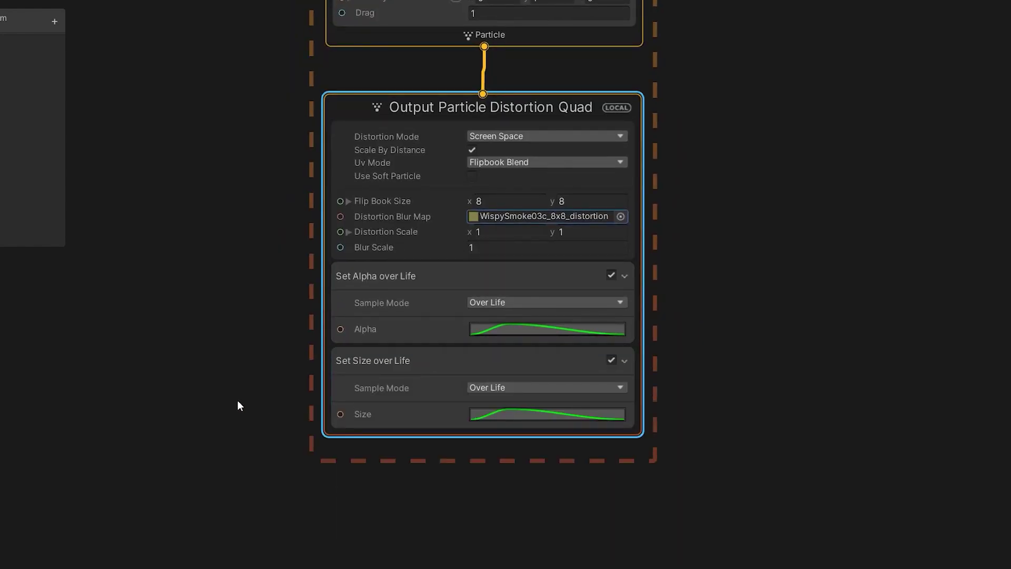
Change the Size curve to the rising preset that starts steep and flattens towards the end
middle_drag(238, 400, 227, 336)
click(489, 359)
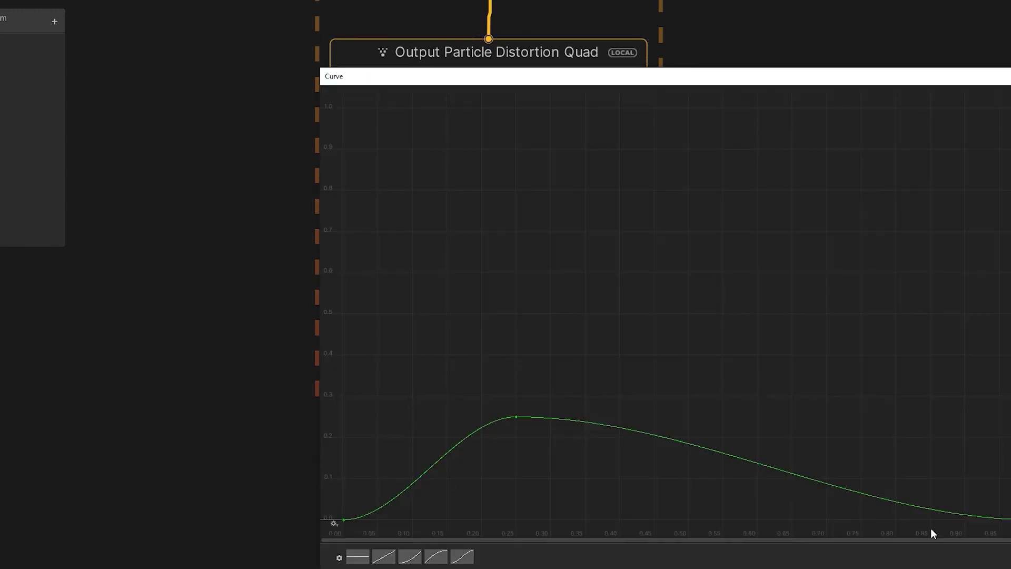
click(434, 559)
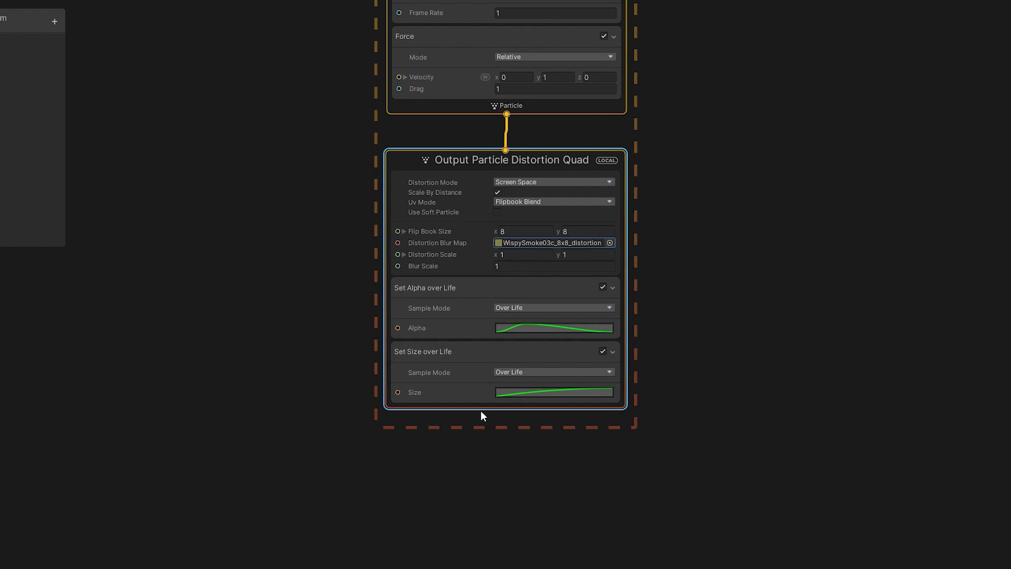
Add an Orient: Face Camera Position block to Output Particle Distortion Quad
key(space)
text(face)
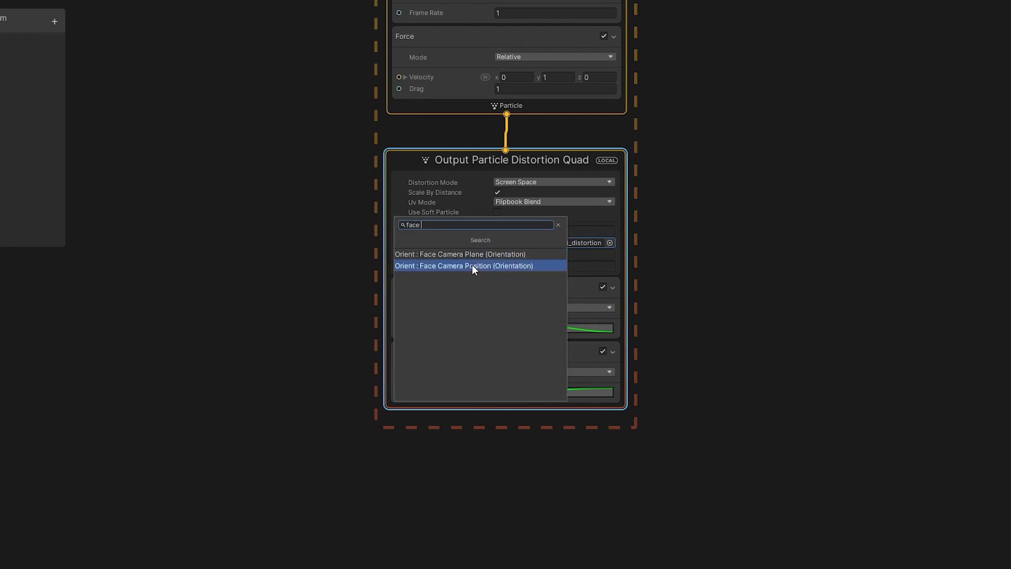
click(472, 265)
middle_drag(316, 367, 322, 346)
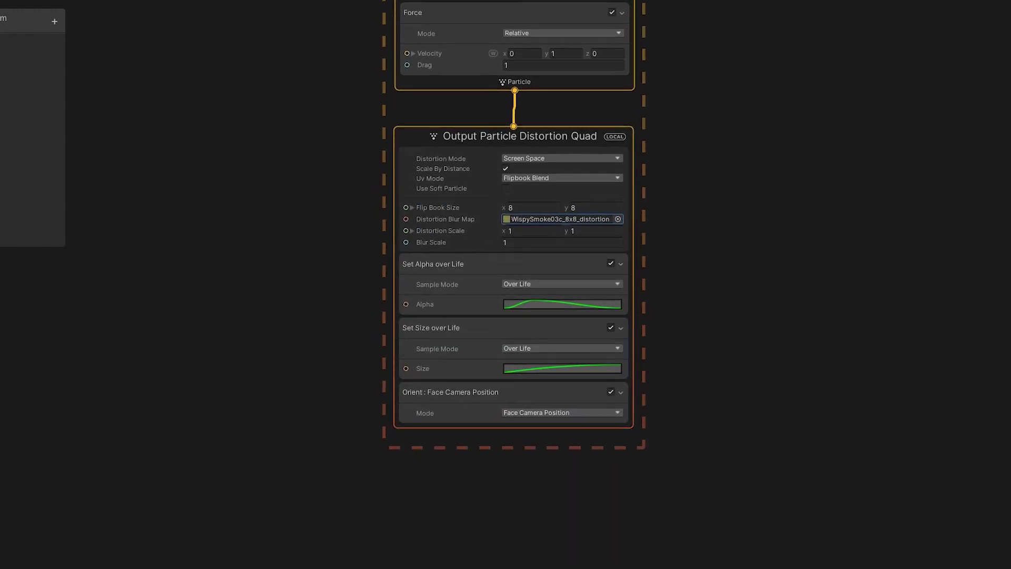
Duplicate the complete particle system, including its Spawn context, and place the copy beside the original
middle_drag(350, 303, 342, 251)
middle_drag(363, 205, 339, 274)
scroll(339, 279, down, 8)
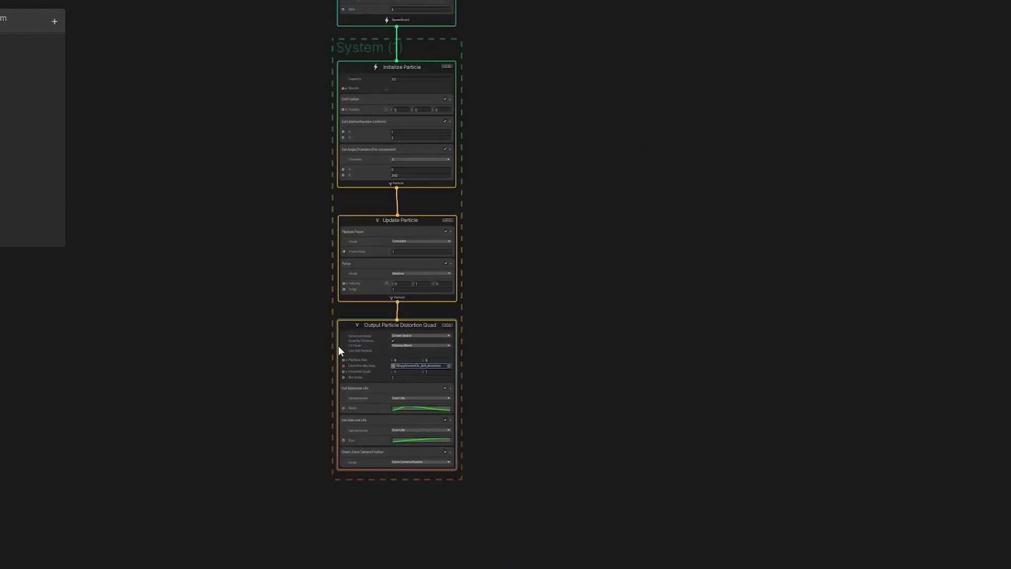
drag(449, 414, 449, 413)
key(ctrl+c)
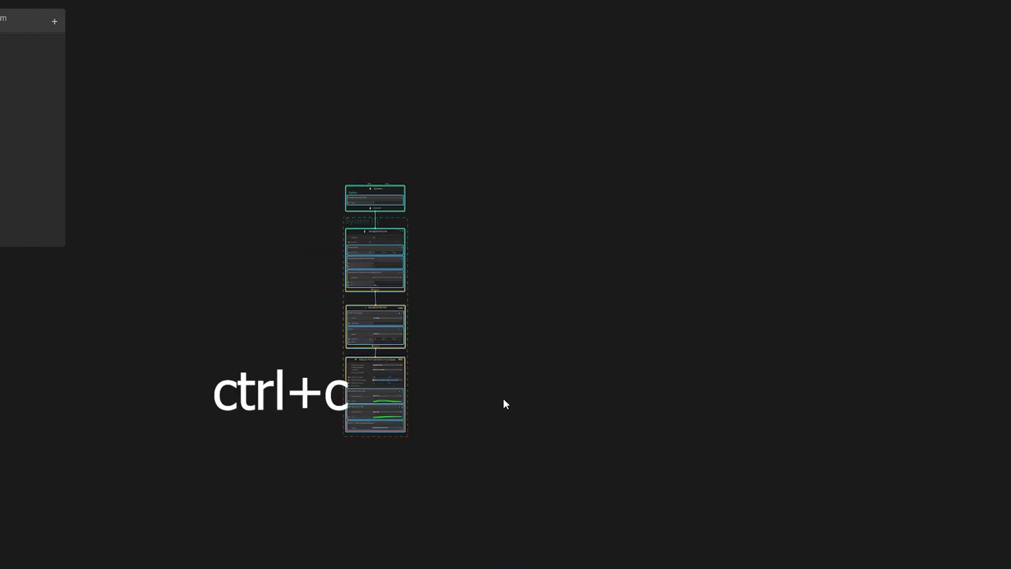
key(ctrl+v)
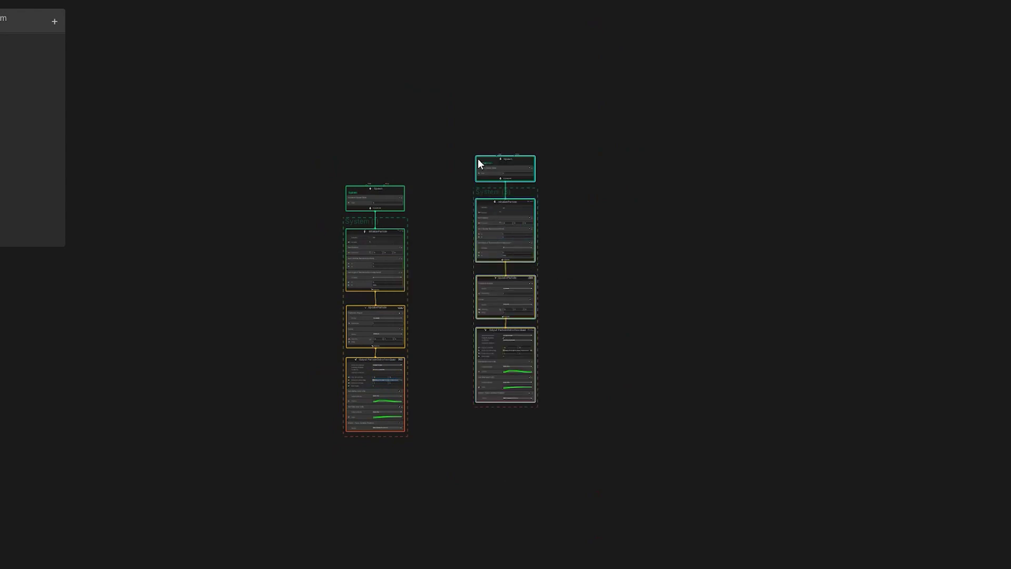
drag(481, 159, 468, 179)
click(429, 189)
Set the duplicated system's Constant Spawn Rate to 3
scroll(459, 167, up, 5)
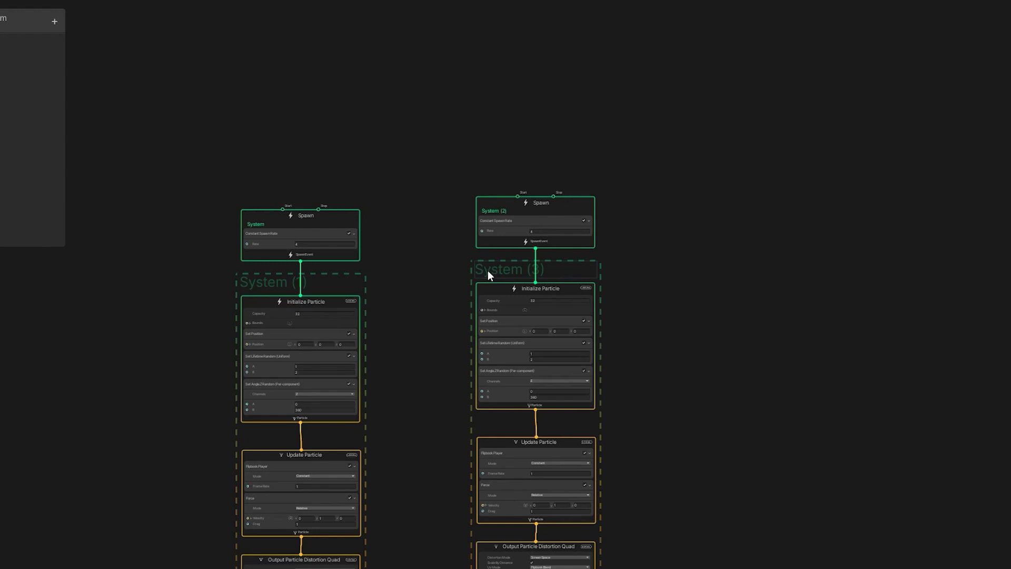
scroll(530, 236, up, 4)
click(532, 230)
scroll(418, 212, up, 5)
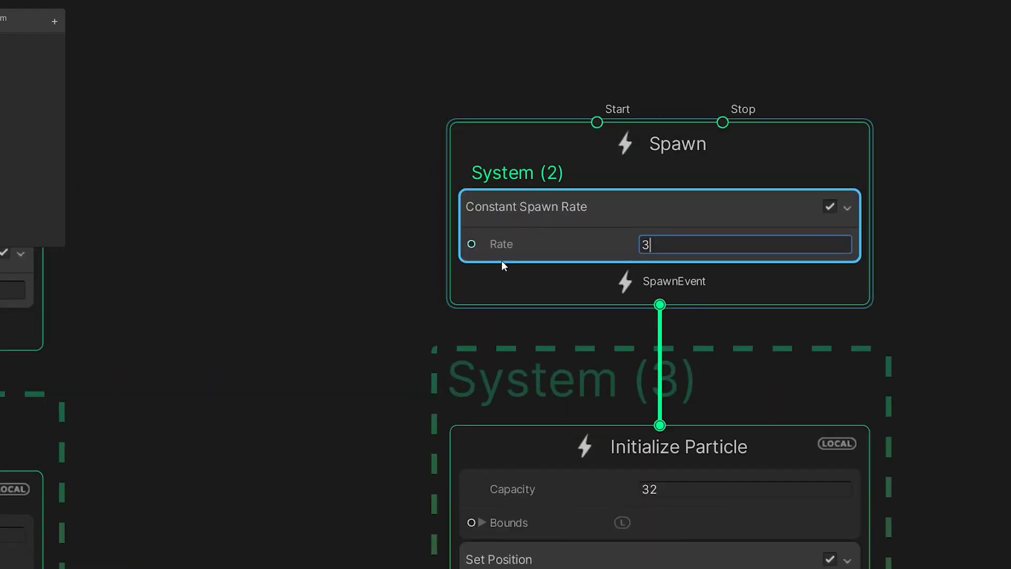
click(373, 330)
Set the duplicated system's Force block to a Y velocity of 0.25 and a drag of 2
middle_drag(383, 379, 282, 115)
scroll(282, 112, down, 1)
middle_drag(319, 542, 335, 241)
scroll(334, 242, up, 1)
middle_drag(338, 485, 325, 329)
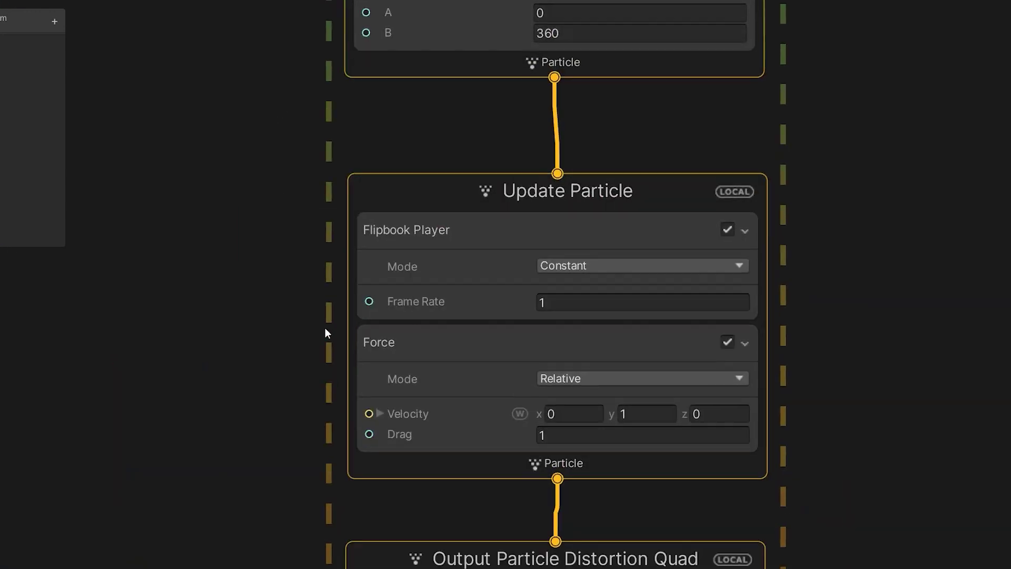
scroll(324, 328, down, 2)
click(371, 245)
click(575, 289)
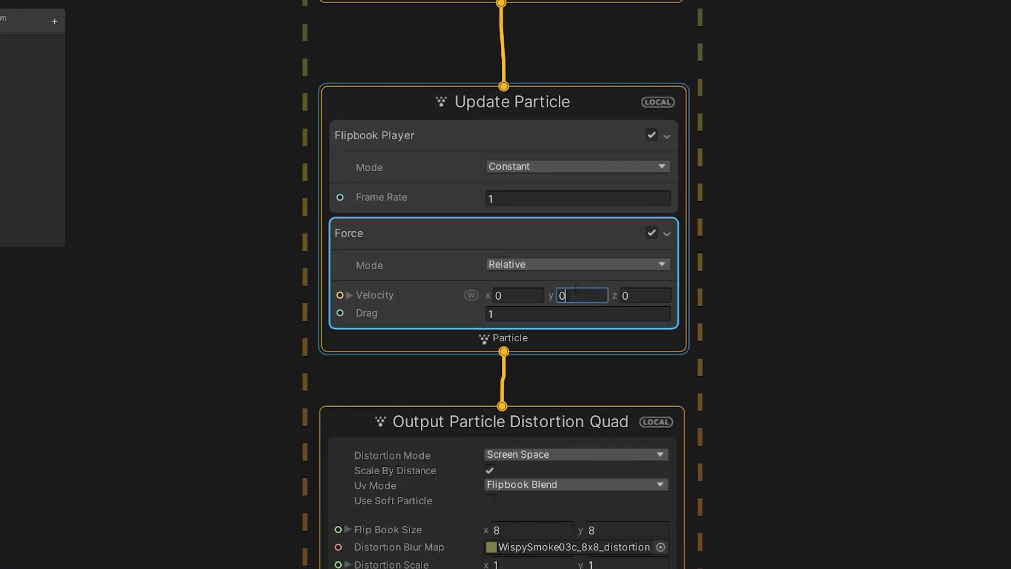
text(0.25)
click(575, 314)
text(2)
scroll(308, 485, down, 1)
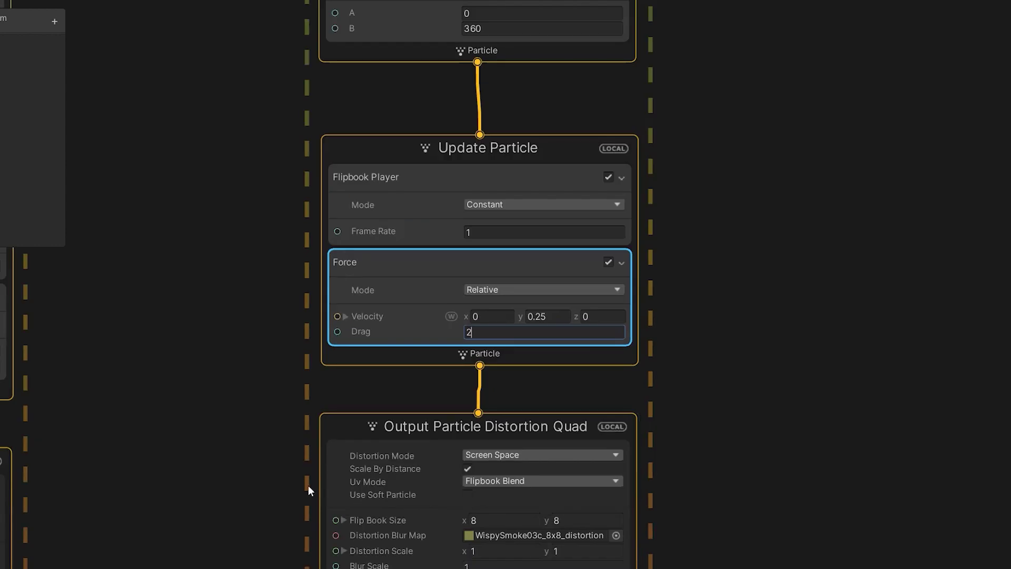
Cut the Set Alpha over Life, Set Size over Life and Orient blocks from the duplicate's distortion output
middle_drag(307, 485, 331, 153)
click(414, 262)
click(400, 430)
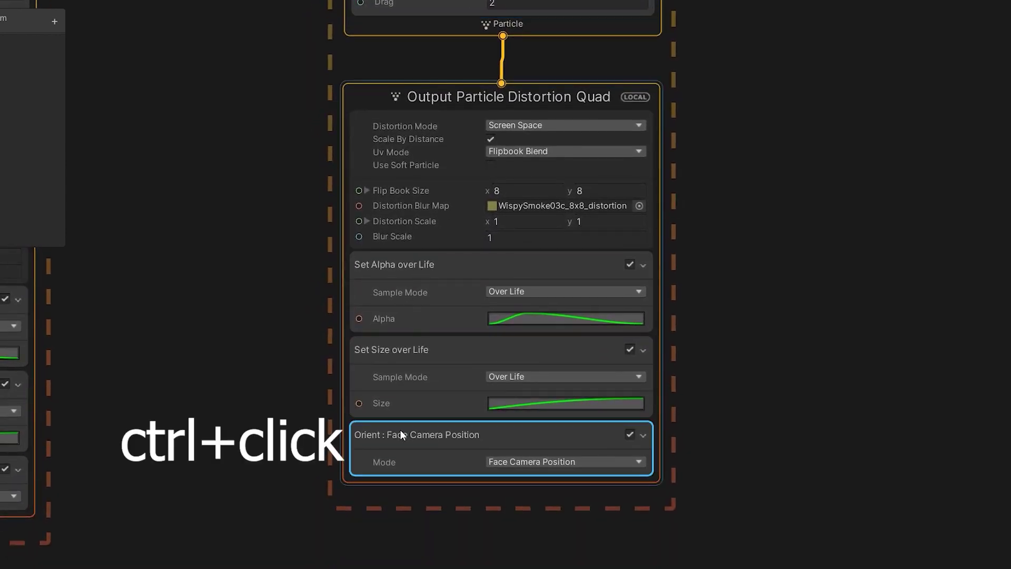
ctrl+click(411, 359)
ctrl+click(425, 271)
key(ctrl+x)
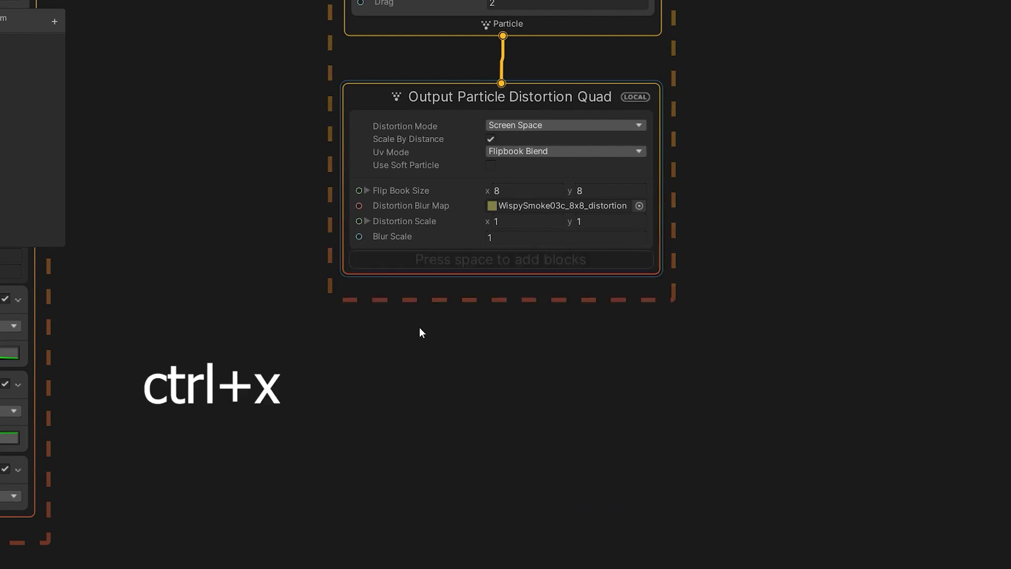
Delete the duplicated system's Output Particle Distortion Quad context
click(413, 97)
middle_drag(413, 97, 375, 212)
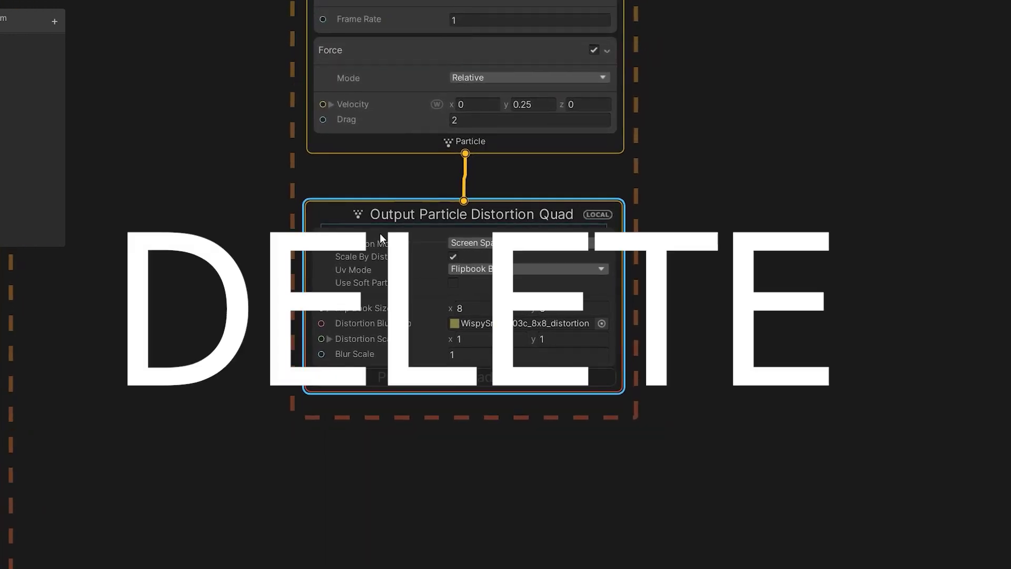
key(Delete)
Connect a new Output Particle Quad context to the duplicate's Update Particle and paste the cut blocks into it
drag(454, 152, 456, 254)
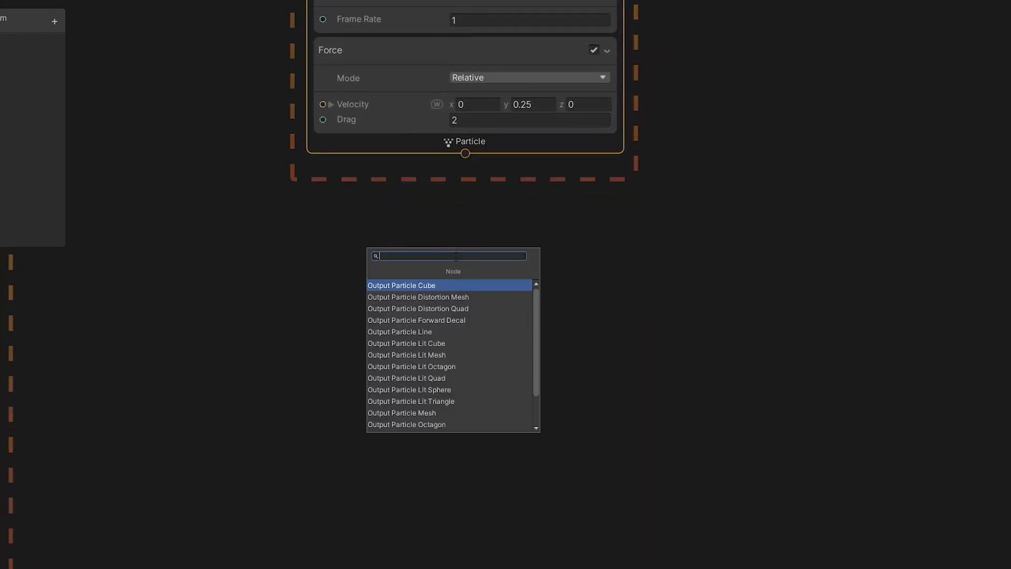
text(output particle quad)
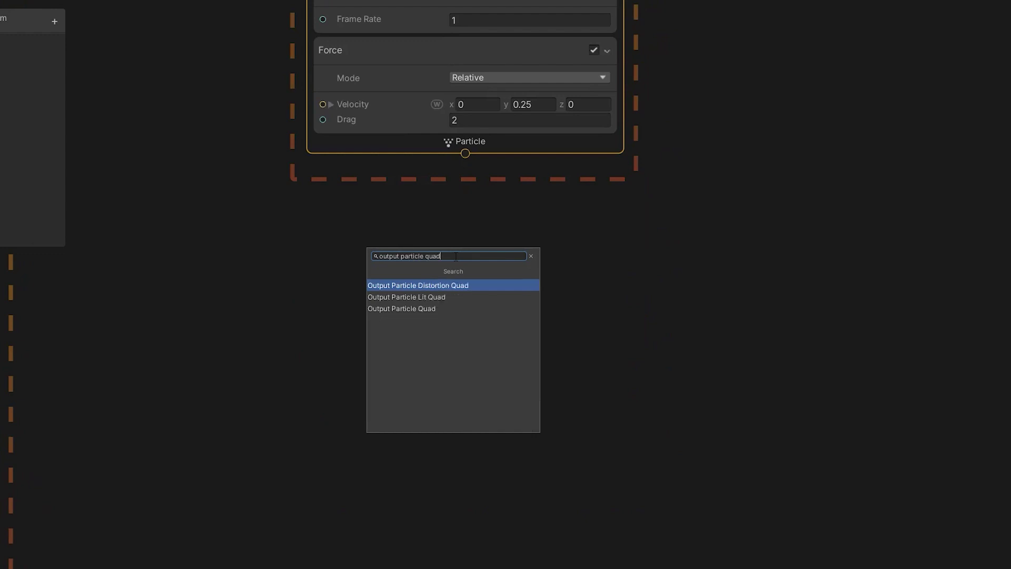
key(Return)
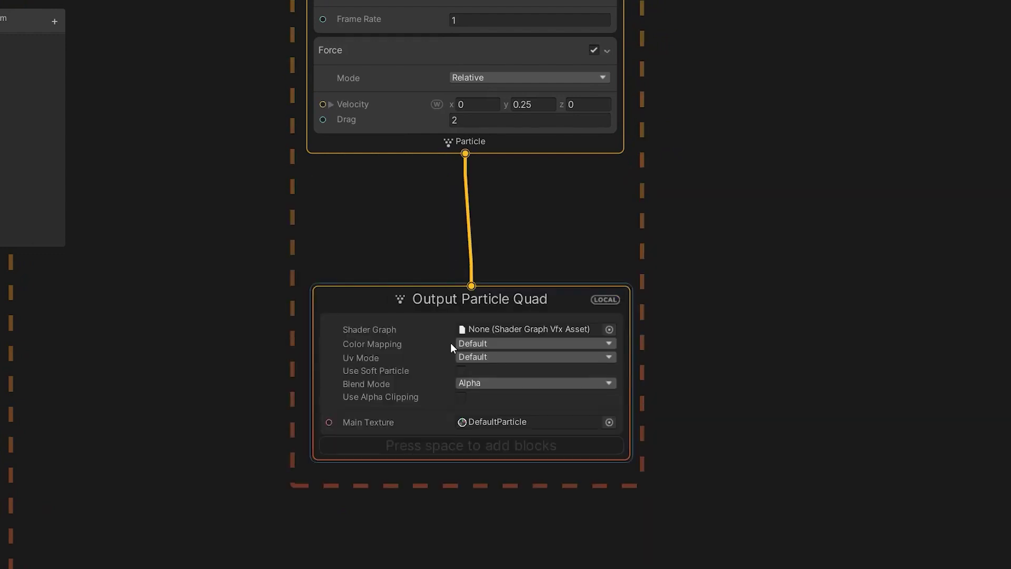
key(ctrl+v)
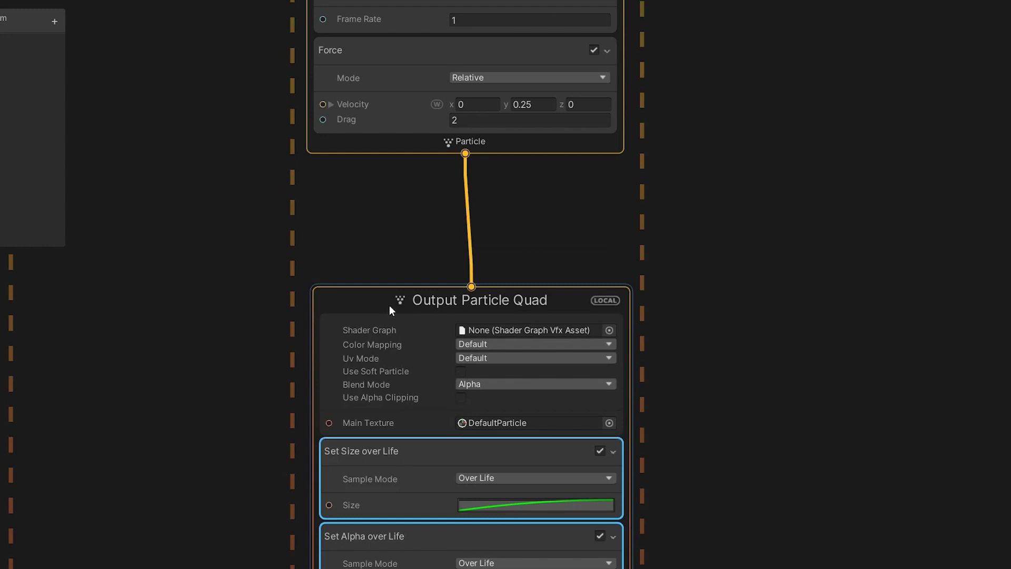
Move the Output Particle Quad context closer to Update Particle and assign Cloud02_8x8 as its main texture
drag(389, 305, 355, 232)
click(606, 356)
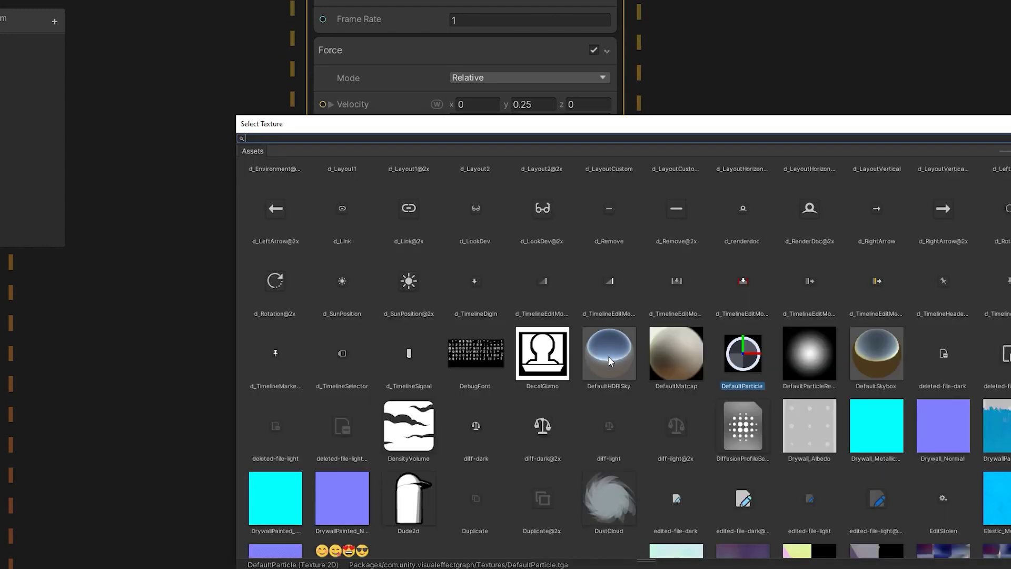
text(cloud)
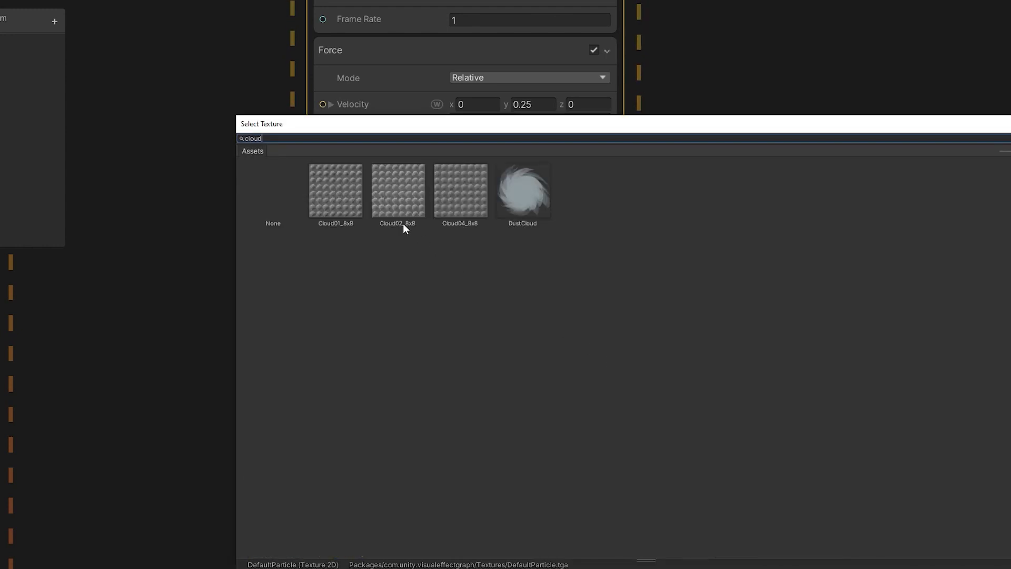
double_click(384, 194)
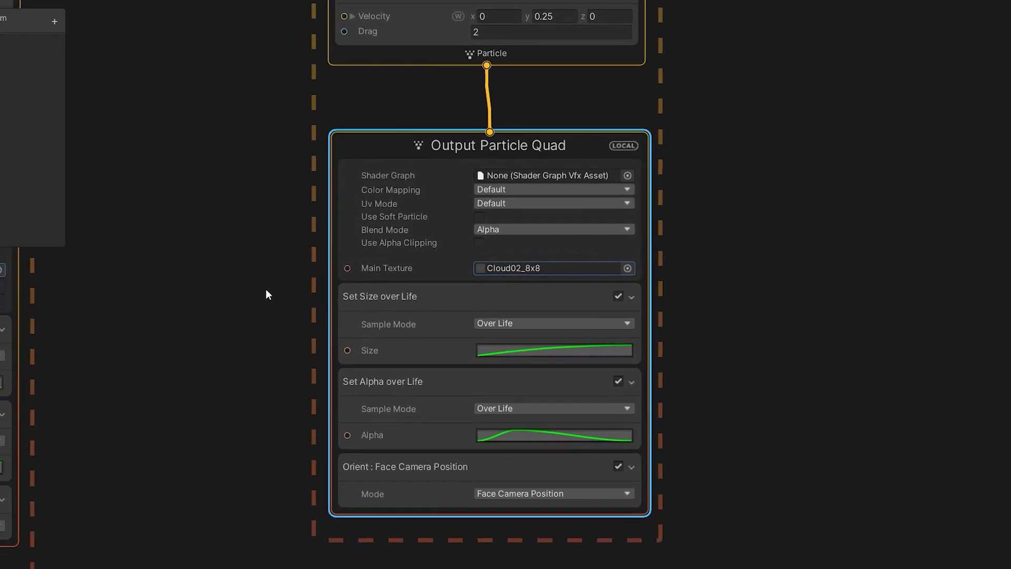
Set the Output Particle Quad's blend mode to Additive and enable Use Soft Particle
click(500, 229)
click(506, 240)
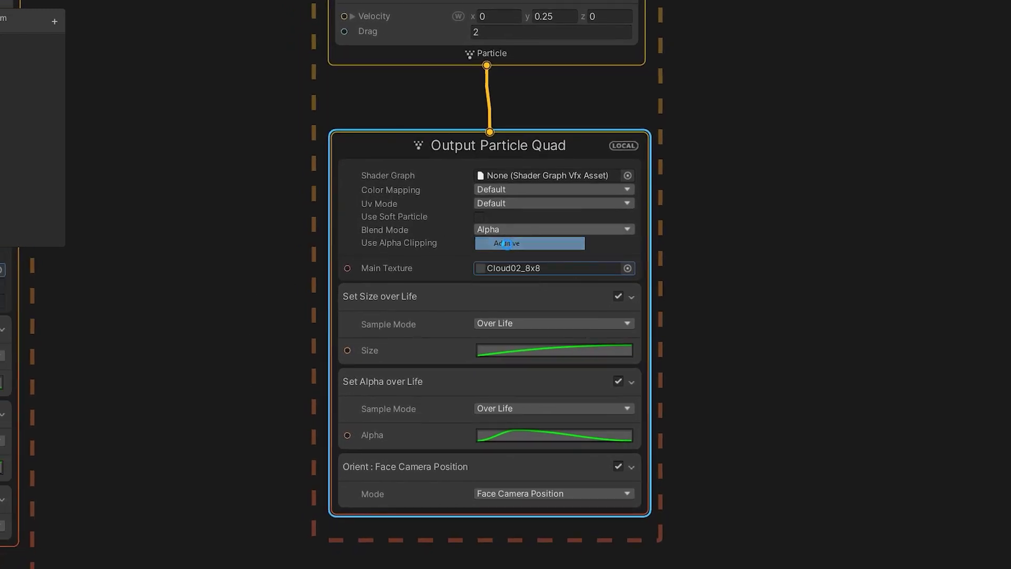
click(263, 329)
middle_drag(292, 338, 261, 331)
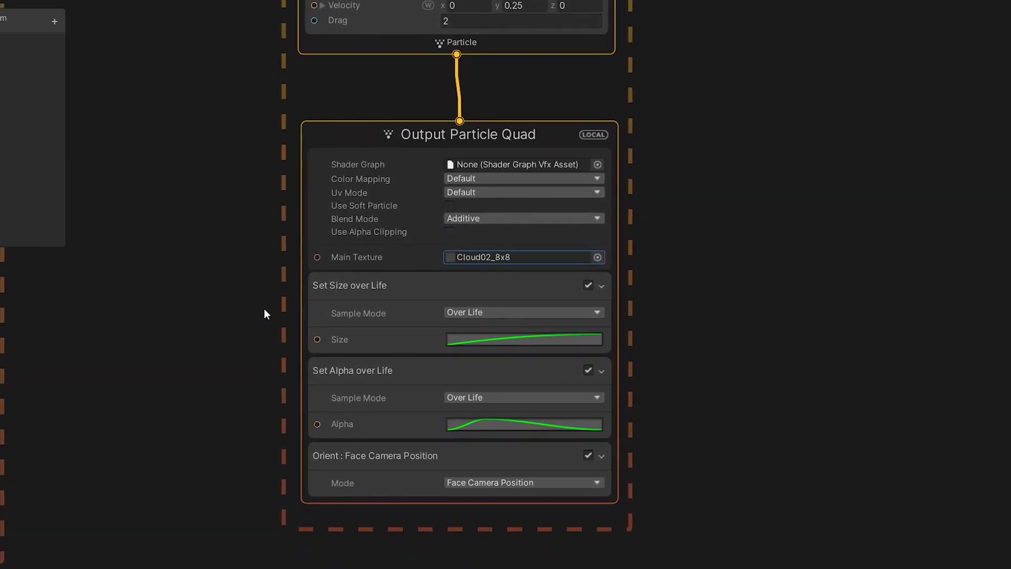
click(448, 206)
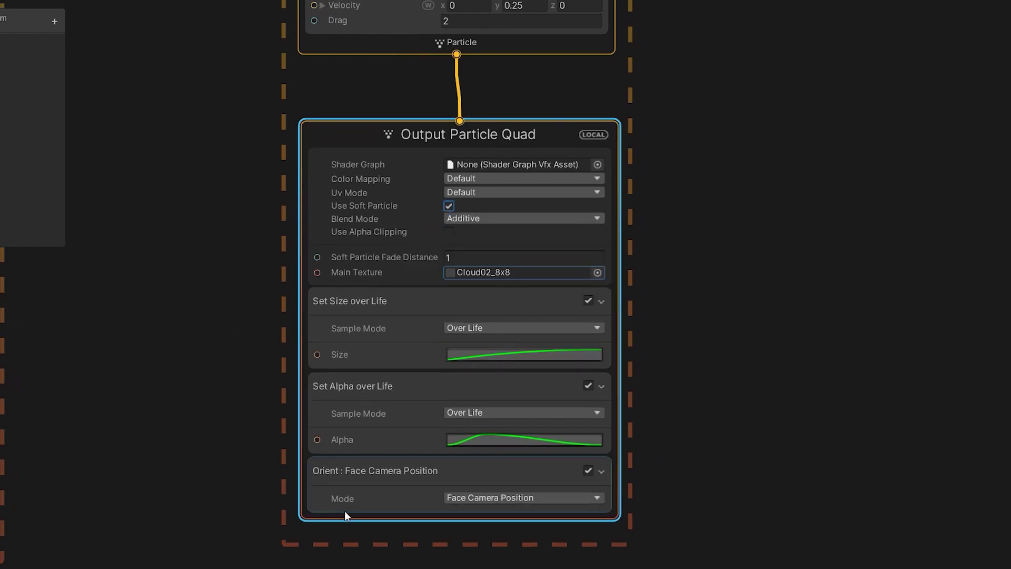
Add a Set Color block to the end of the Output Particle Quad context
key(space)
text(set color)
key(Return)
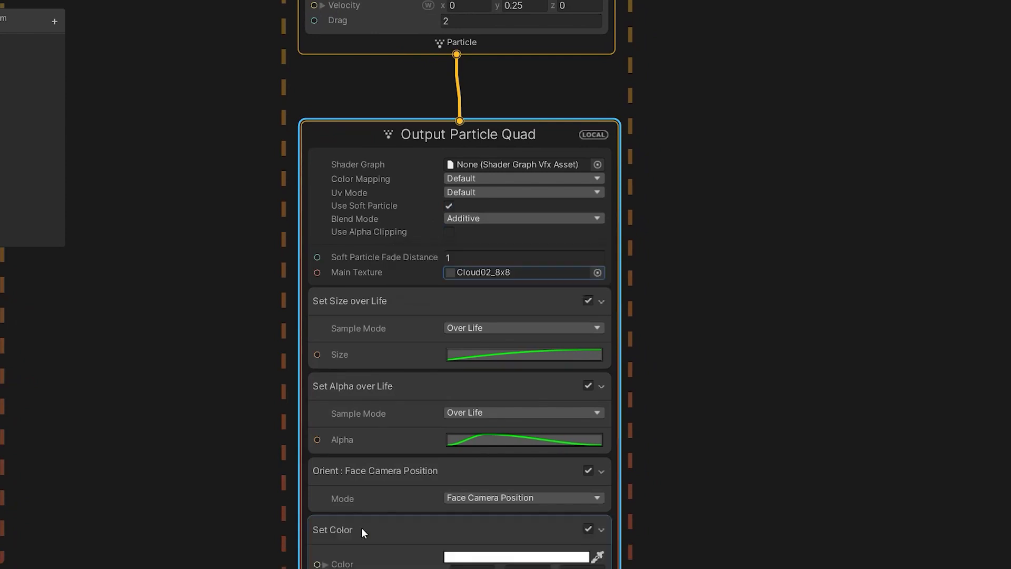
Copy the entire quad-output steam system, including its Spawn context, and paste a duplicate into the graph
scroll(267, 257, down, 3)
scroll(267, 112, down, 5)
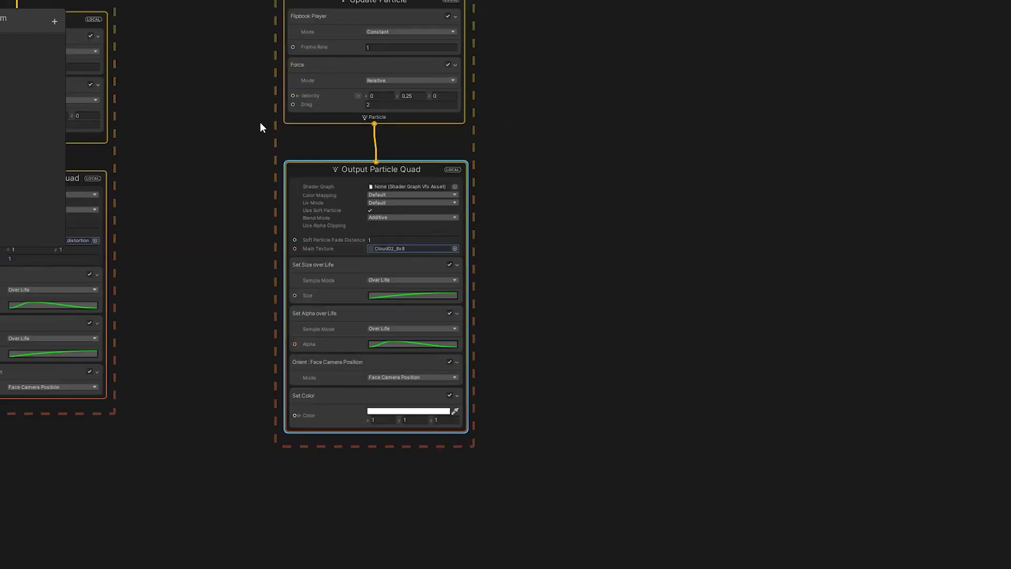
drag(326, 211, 380, 352)
key(ctrl+c)
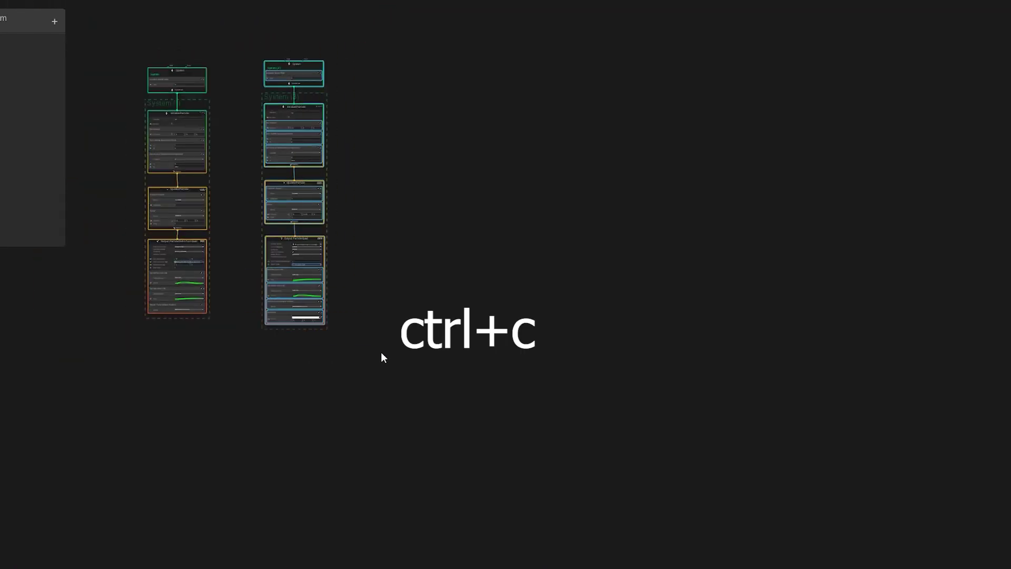
click(410, 169)
middle_drag(419, 147, 494, 244)
scroll(494, 239, up, 3)
key(ctrl+v)
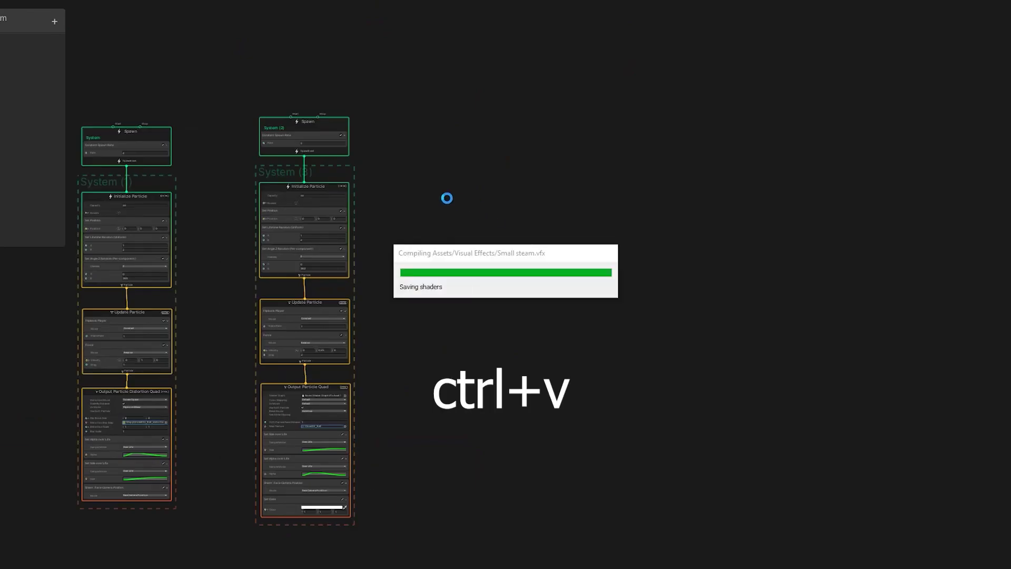
Rename the particle systems, giving the first a heat distortion name and the newest copy the name Steam 2
middle_drag(396, 169, 597, 265)
scroll(425, 264, up, 4)
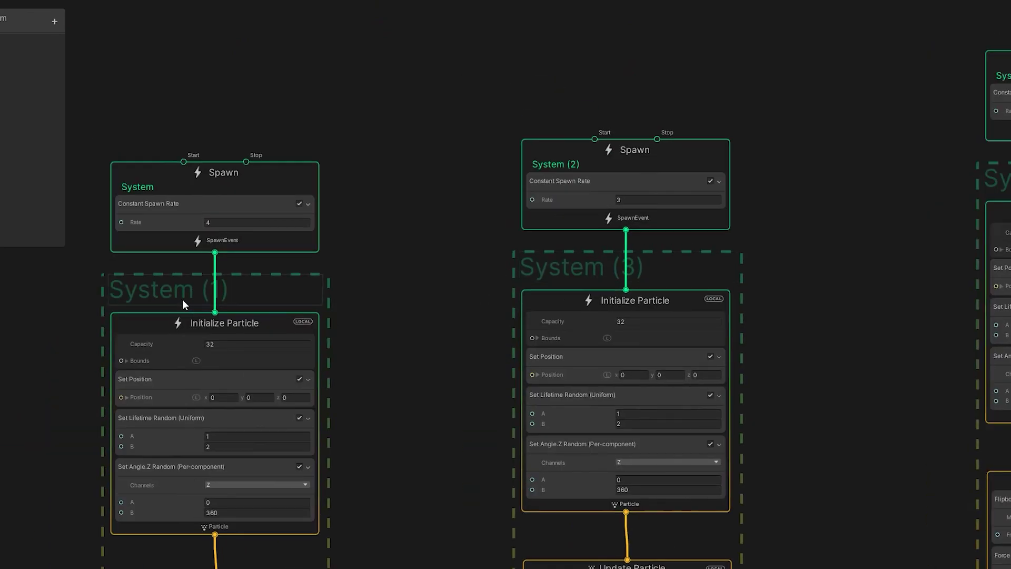
double_click(159, 298)
text(Heat Dis)
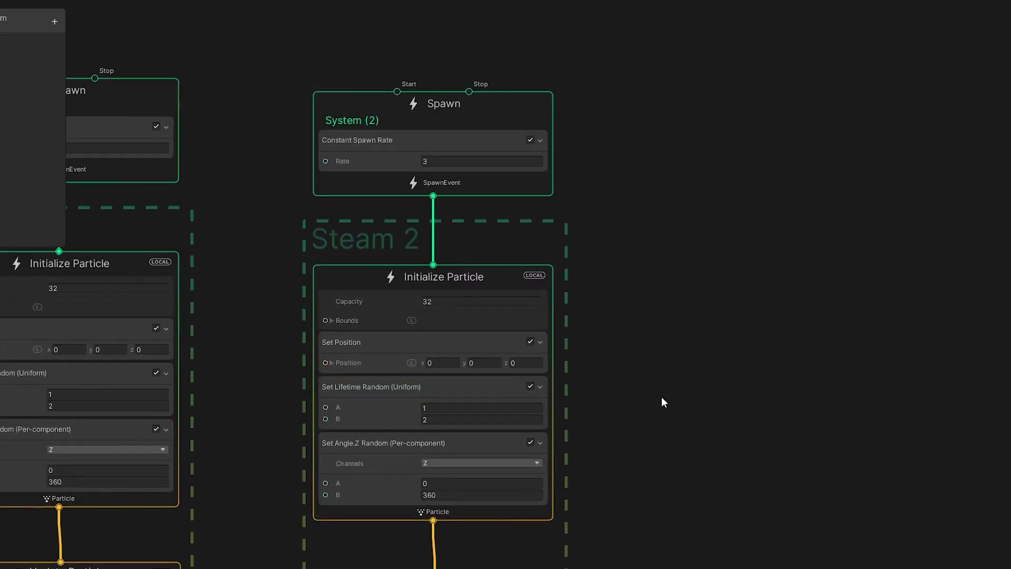
Set Steam 2's Set Lifetime Random range to A 2 and B 4
middle_drag(661, 396, 692, 223)
scroll(431, 230, up, 1)
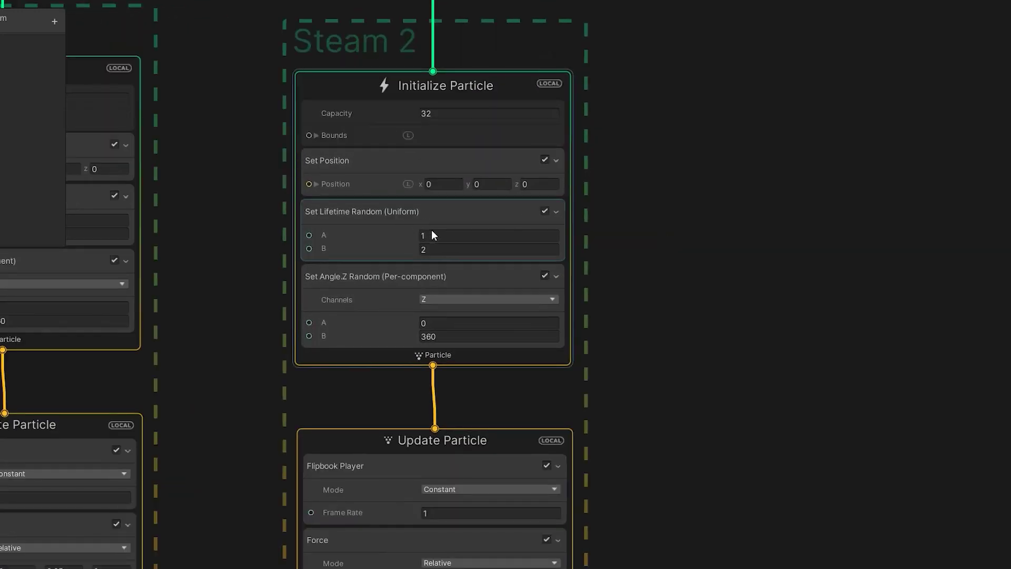
click(435, 244)
click(435, 236)
text(2)
key(Tab)
text(4)
click(649, 291)
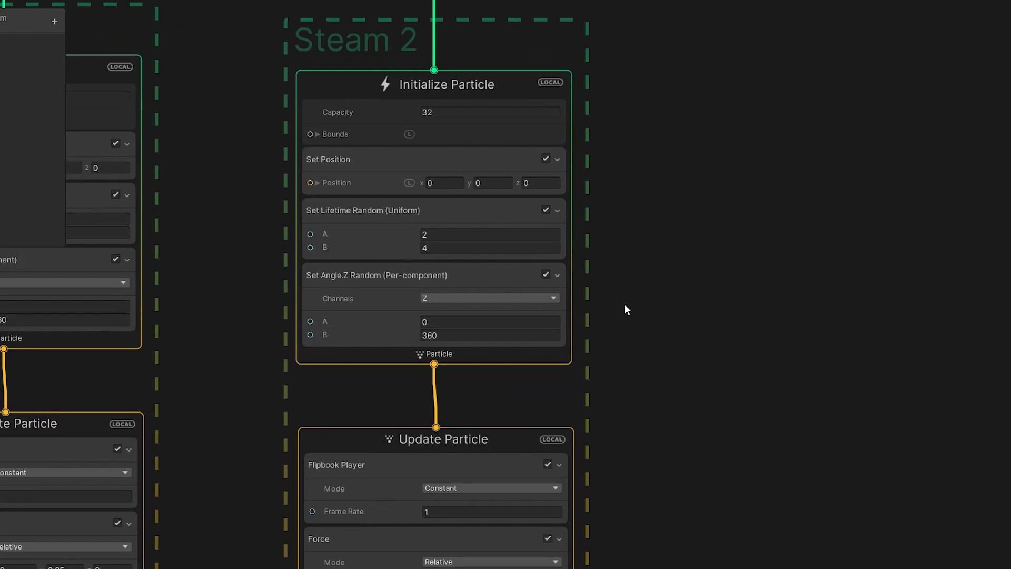
Set the Y velocity in Steam 2's Force block to 0.1
middle_drag(623, 305, 660, 52)
click(537, 334)
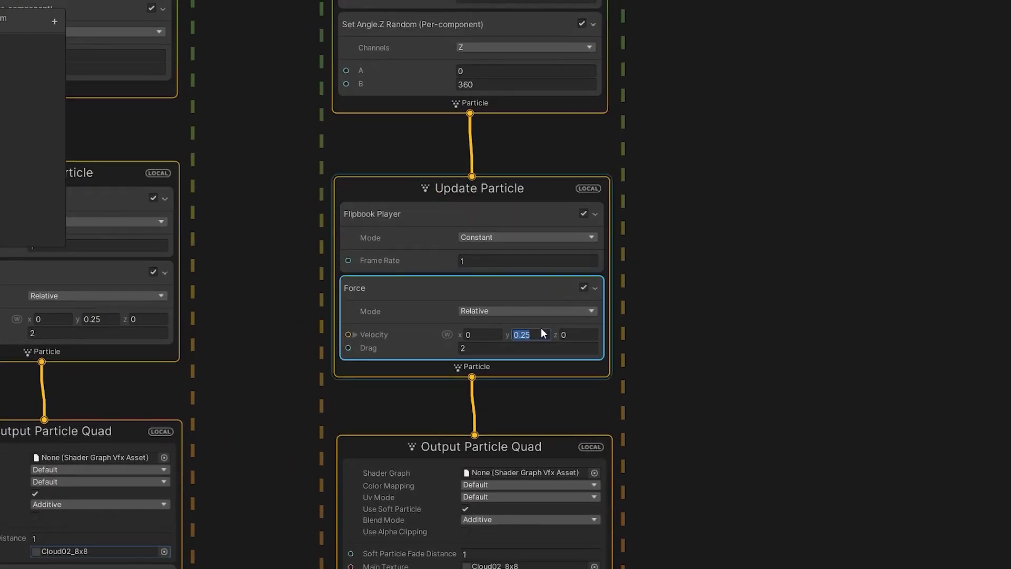
text(0.1)
click(694, 380)
Assign the Cloud04_8x8 texture as the main texture of Steam 2's Output Particle Quad
middle_drag(721, 443, 732, 271)
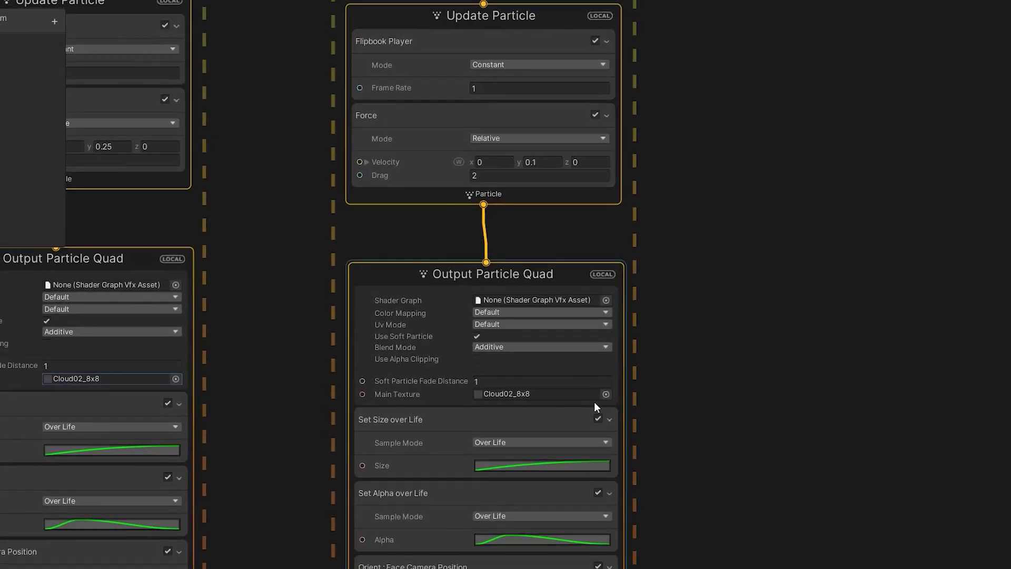
click(604, 396)
text(cloud)
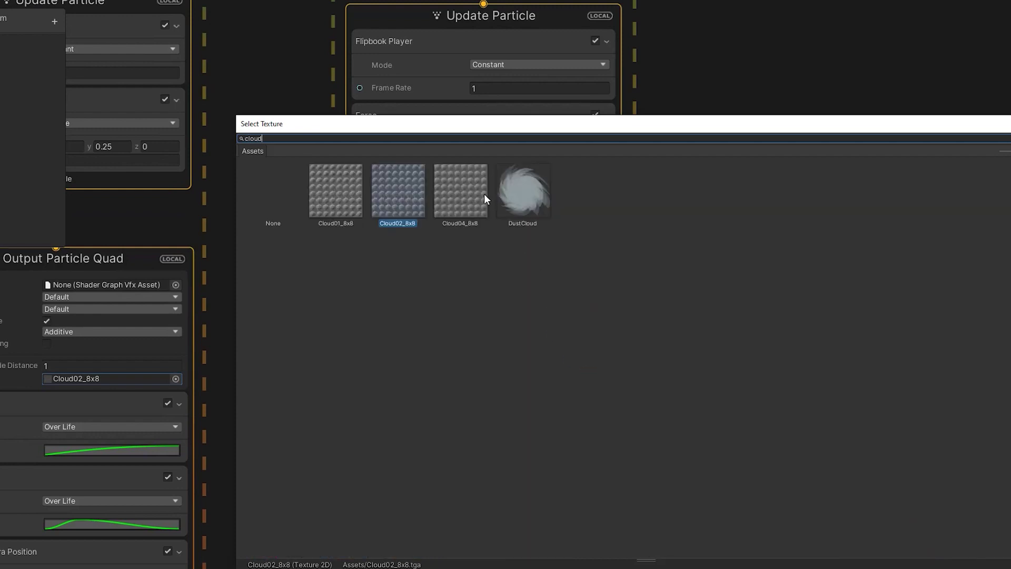
double_click(485, 194)
Change the Size curve in Steam 2's Set Size over Life block to one that starts flatter and rises toward the end
scroll(737, 284, down, 1)
middle_drag(715, 469, 755, 333)
scroll(754, 334, up, 3)
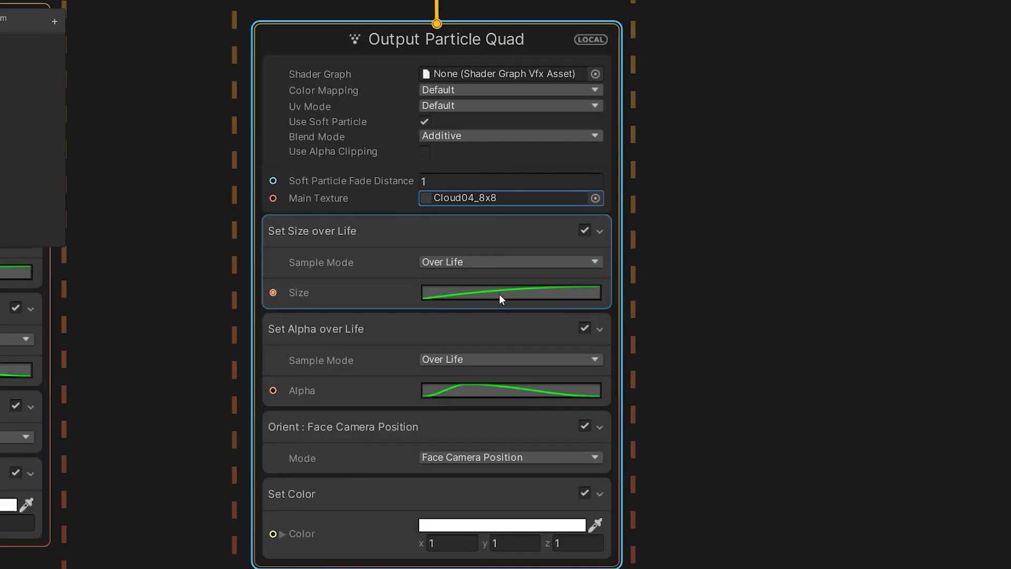
click(499, 294)
click(462, 557)
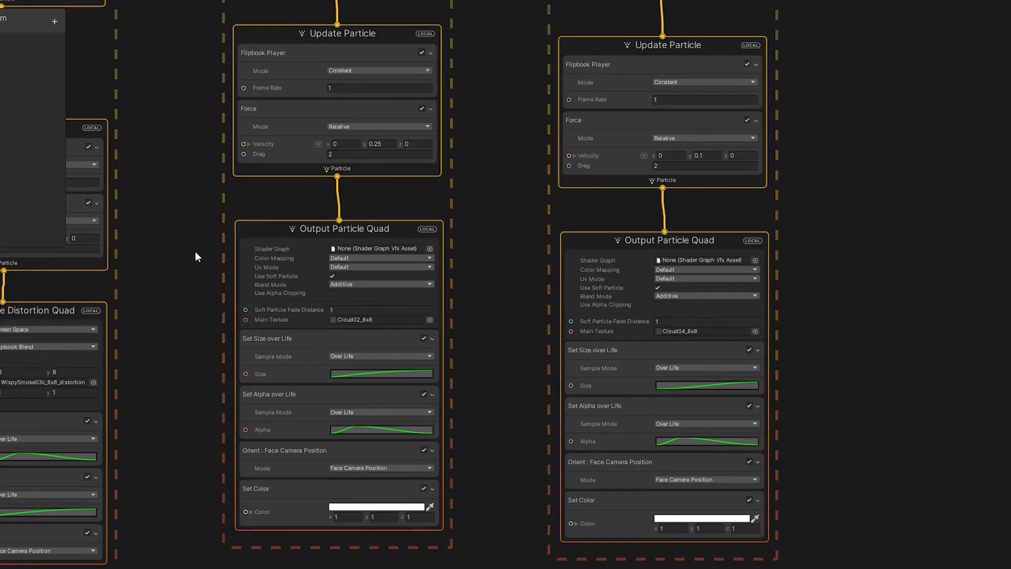
Set the UV mode of both Output Particle Quad contexts to Flipbook Blend
click(674, 277)
click(690, 316)
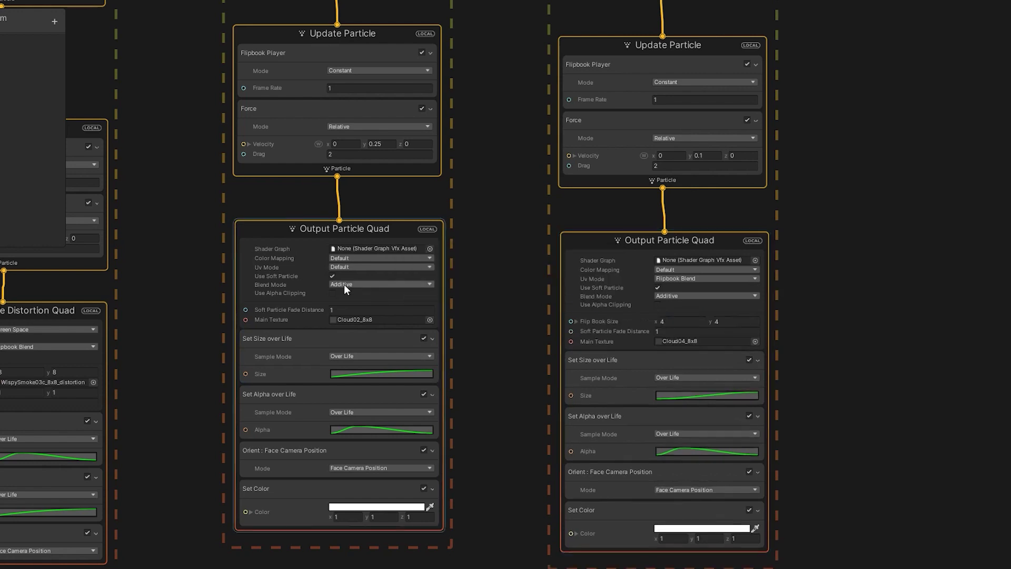
click(352, 268)
click(355, 302)
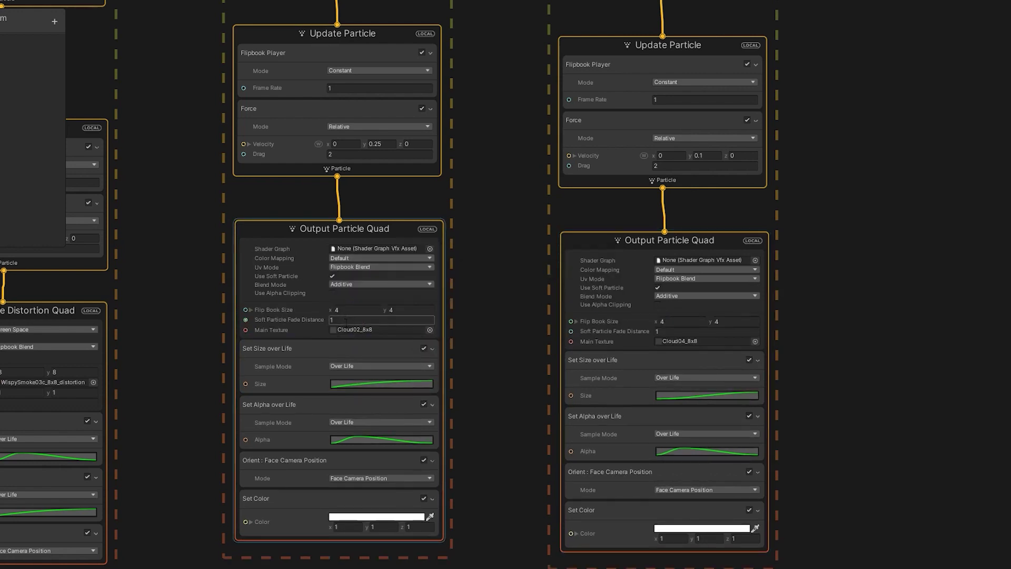
Set the flip book size to 8 by 8 on both Output Particle Quad contexts
click(353, 311)
text(88)
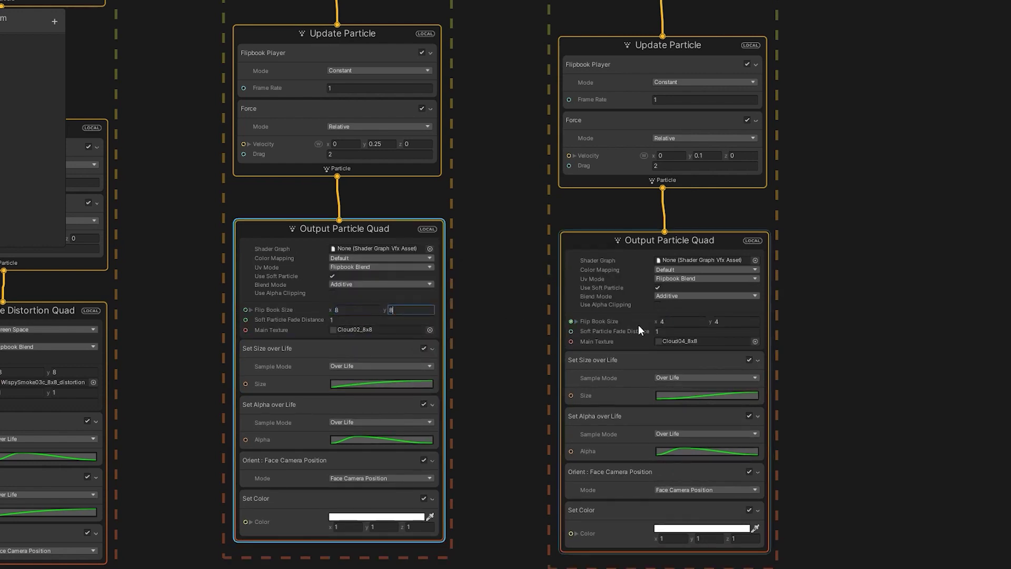
click(662, 321)
click(810, 336)
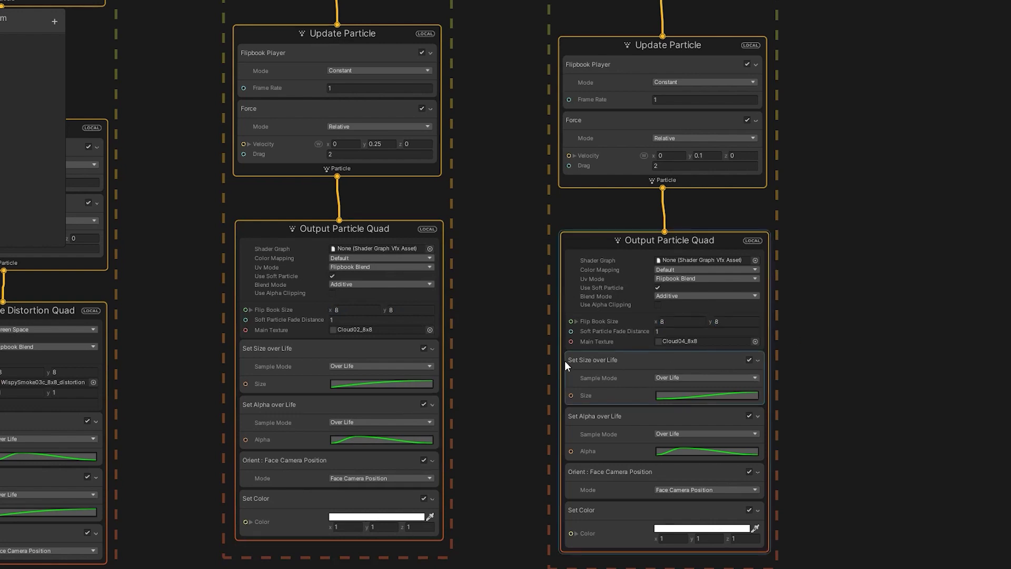